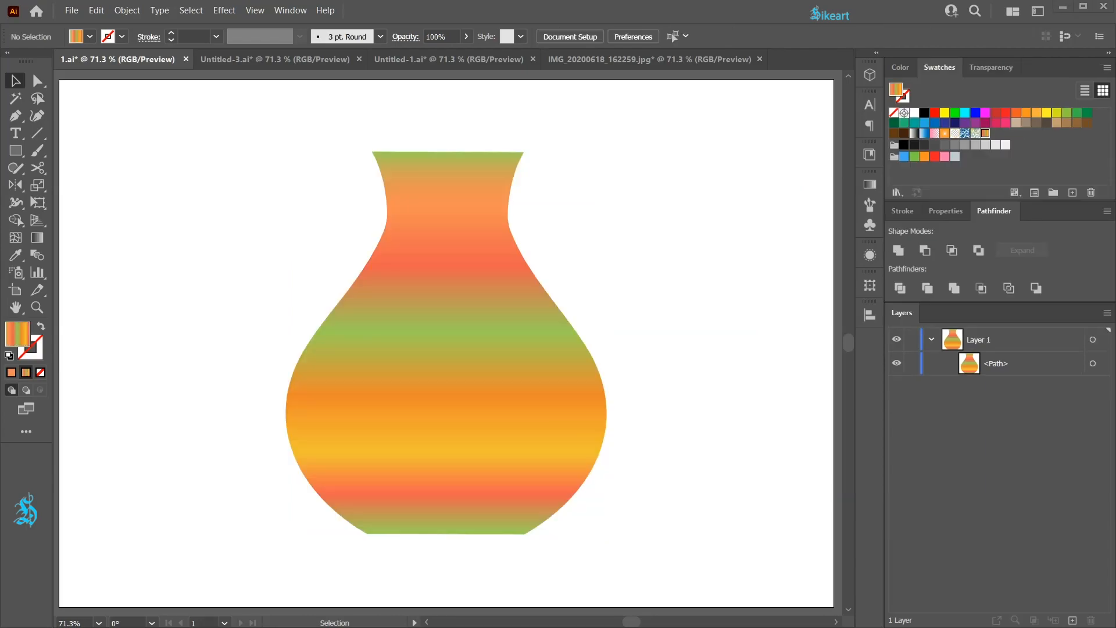
left_click(994, 68)
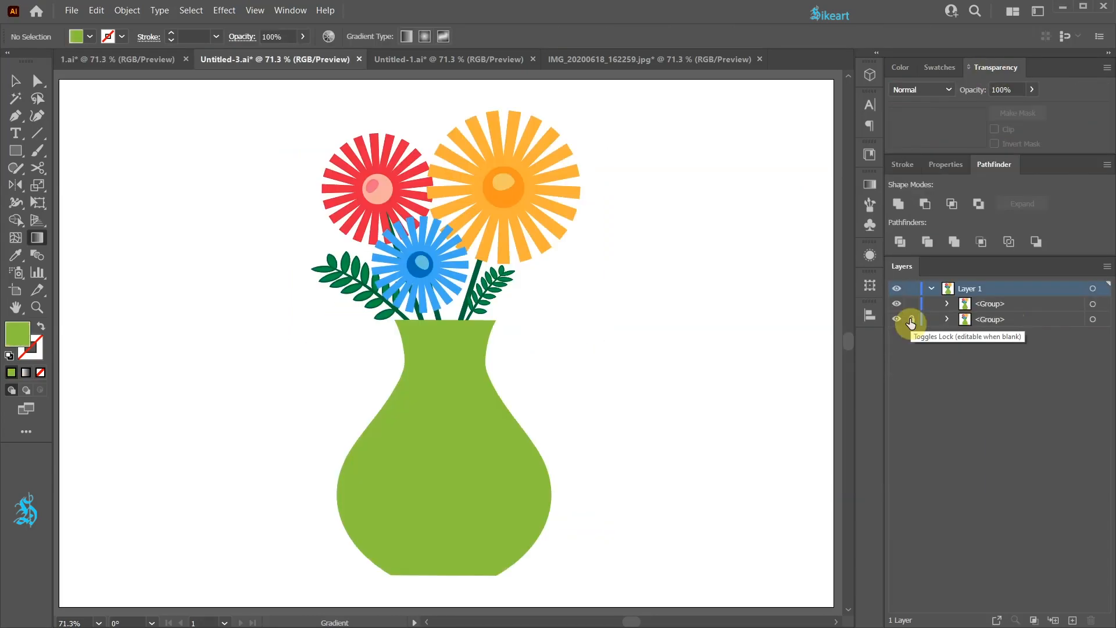
left_click(910, 319)
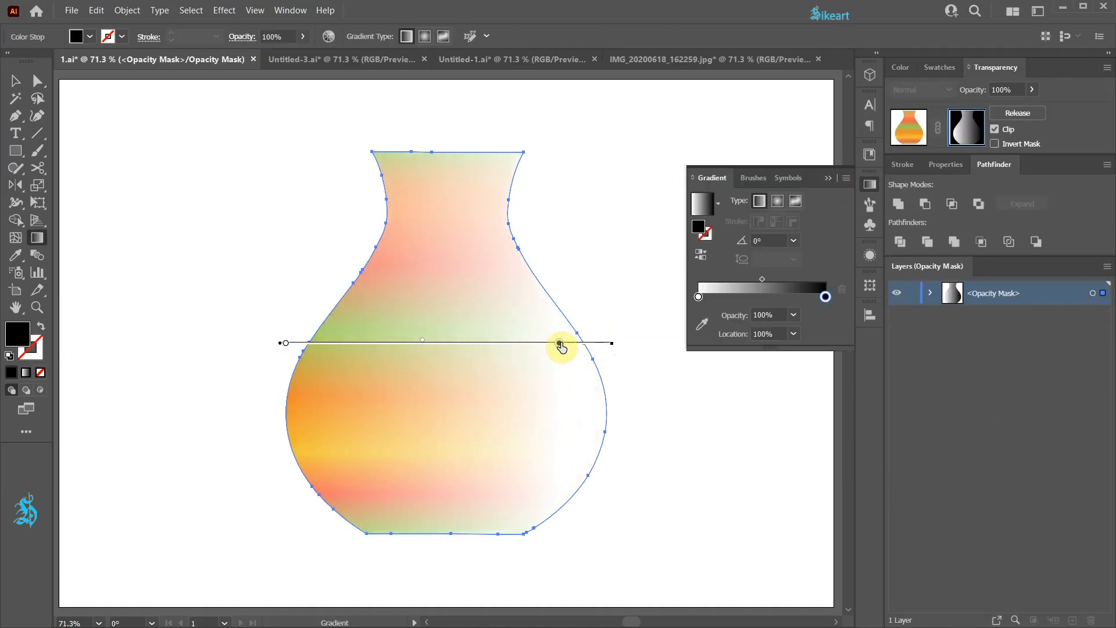
mouse_move(281, 343)
left_mouse_down()
mouse_move(411, 356)
mouse_move(491, 343)
mouse_move(327, 349)
left_mouse_up()
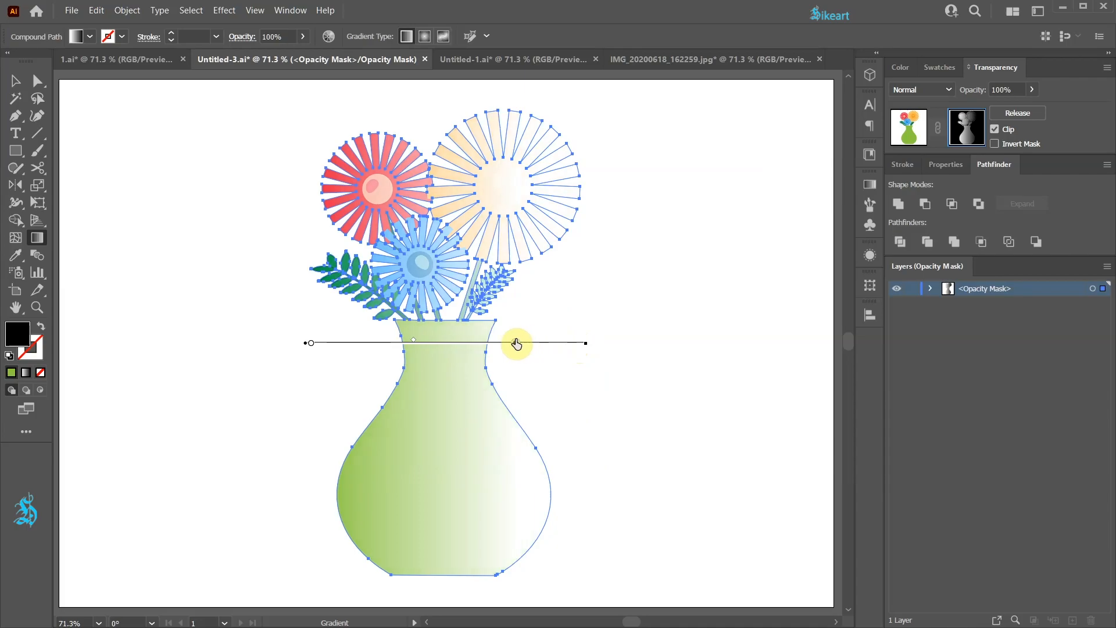
left_click_drag(317, 344, 449, 341)
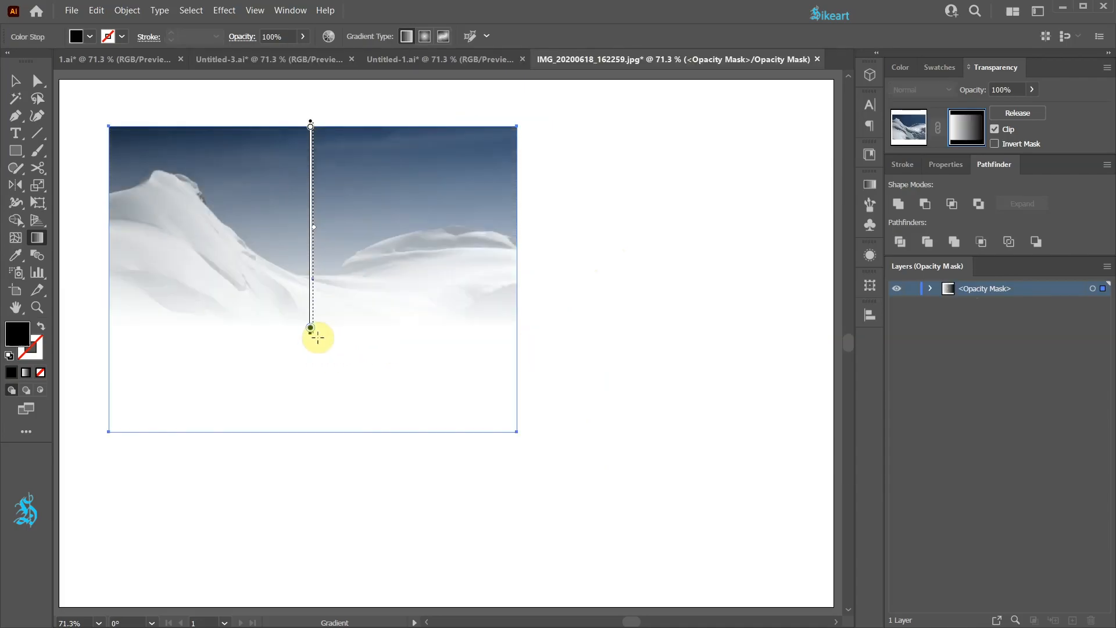
left_click_drag(318, 337, 312, 428)
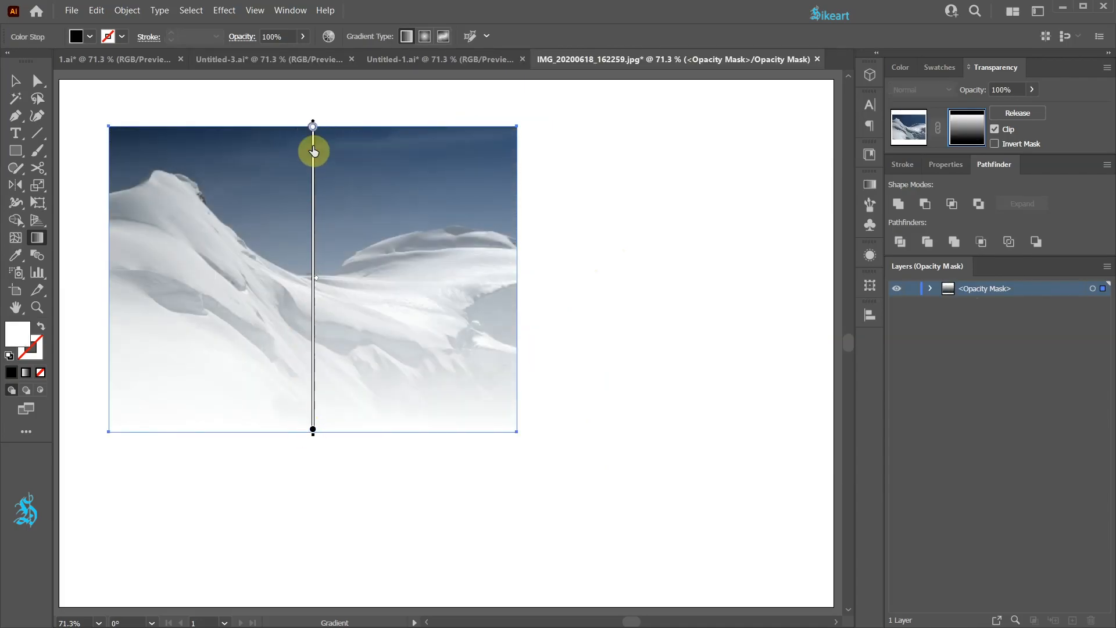
left_click(505, 500)
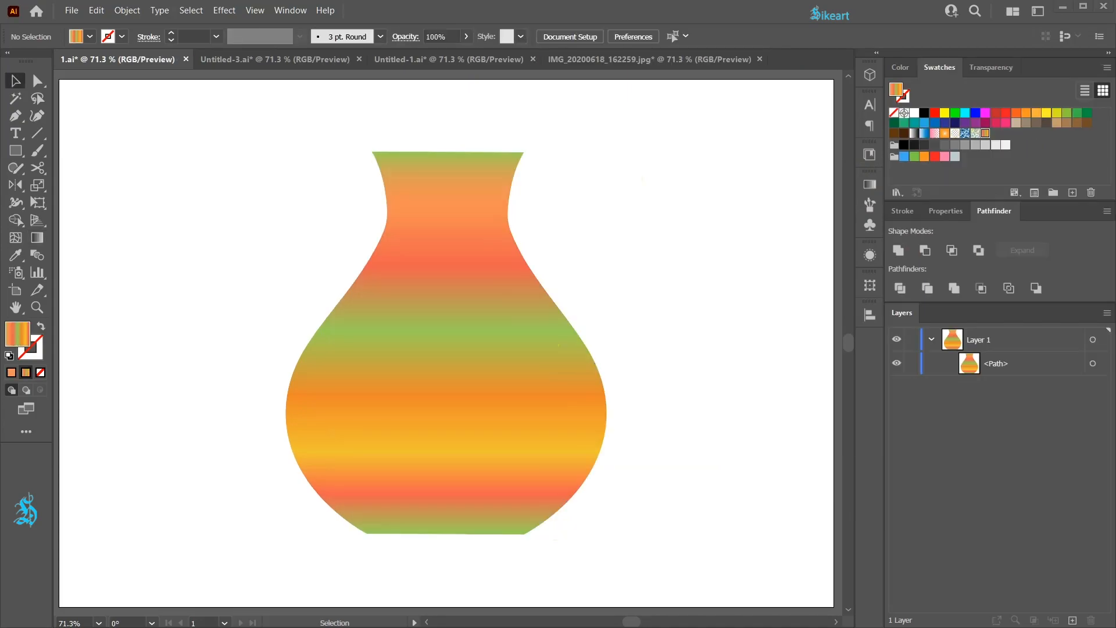
left_click(926, 115)
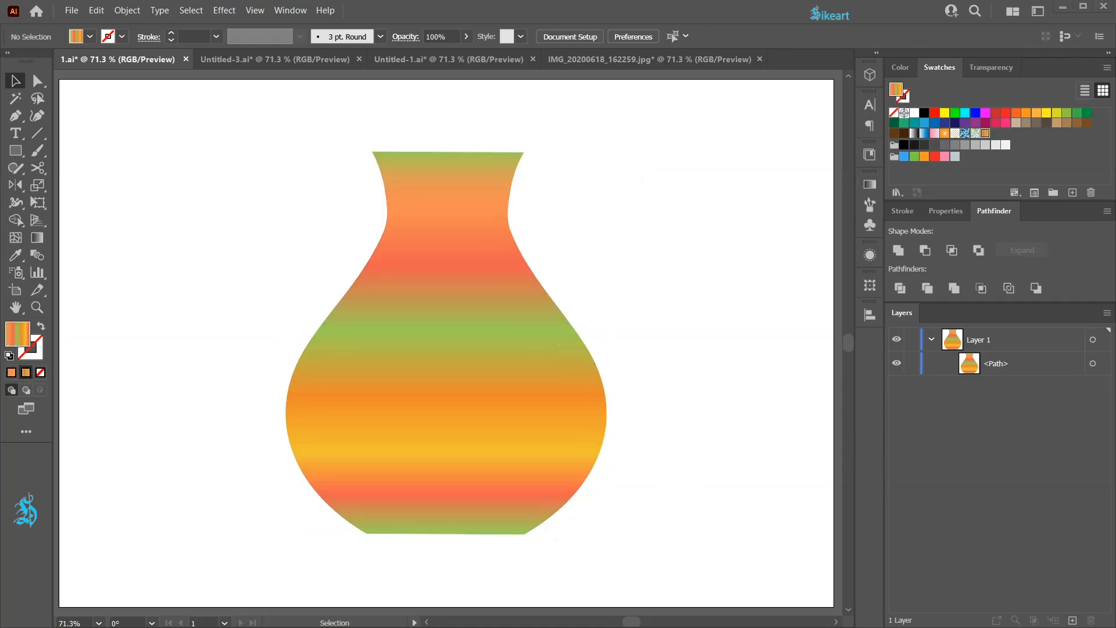
- Duplicate the colorful vase path directly in front of the original and fill the duplicate with black
key("v")
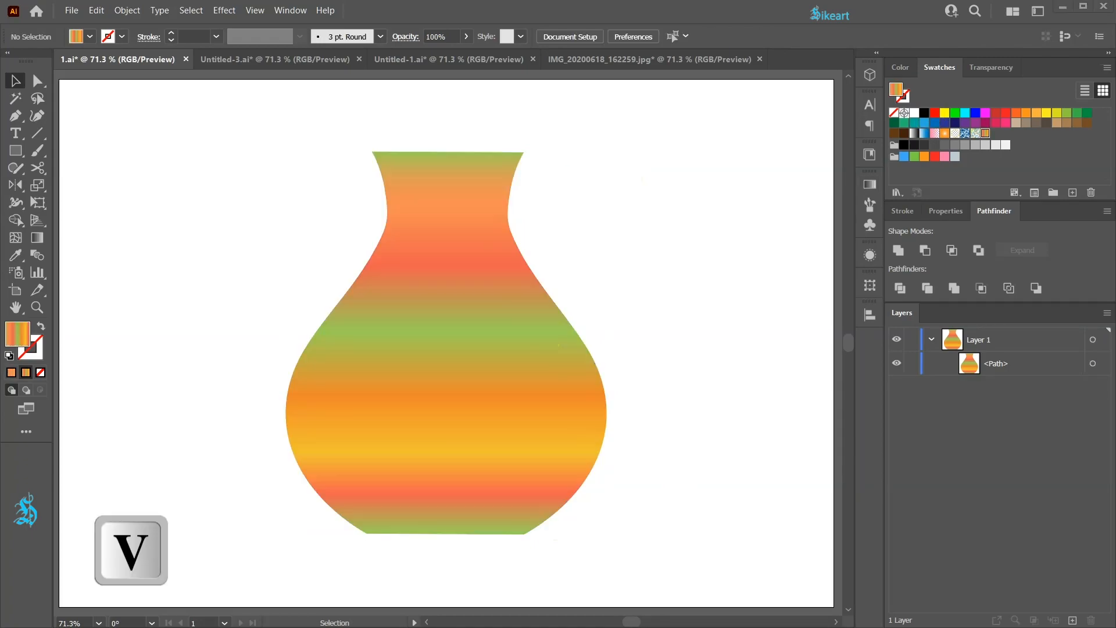
left_click(543, 460)
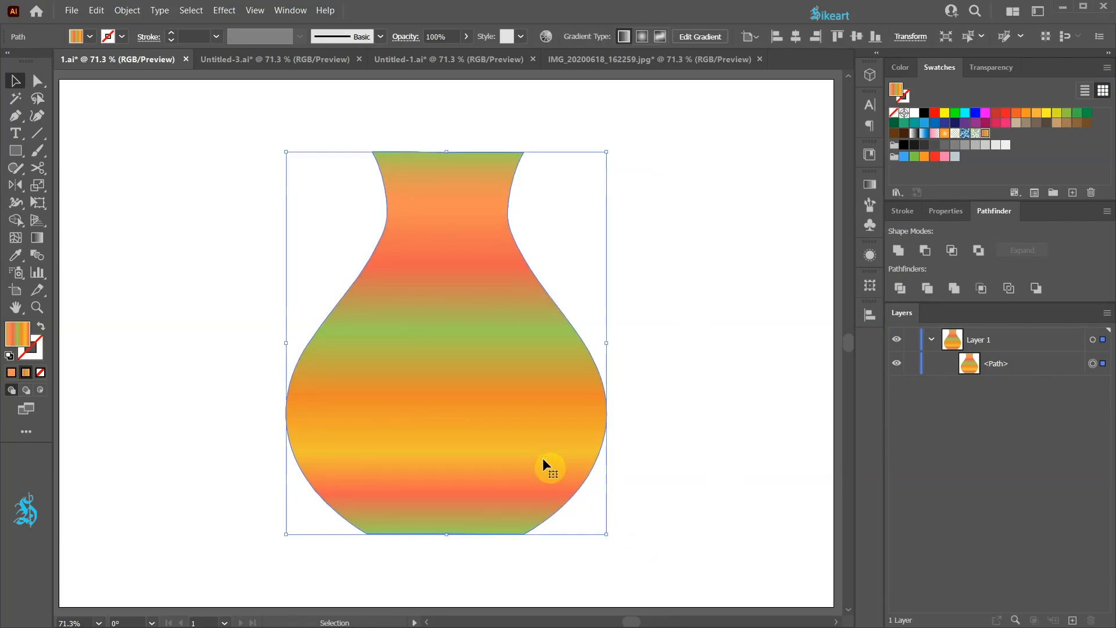
key("ctrl+c")
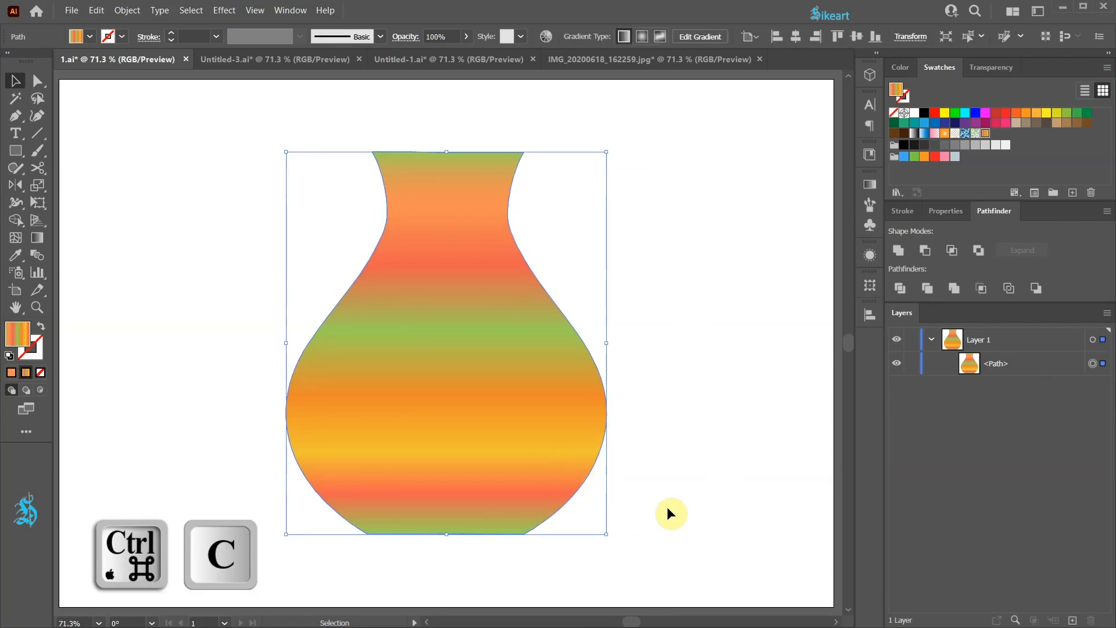
key("a")
key("ctrl+f")
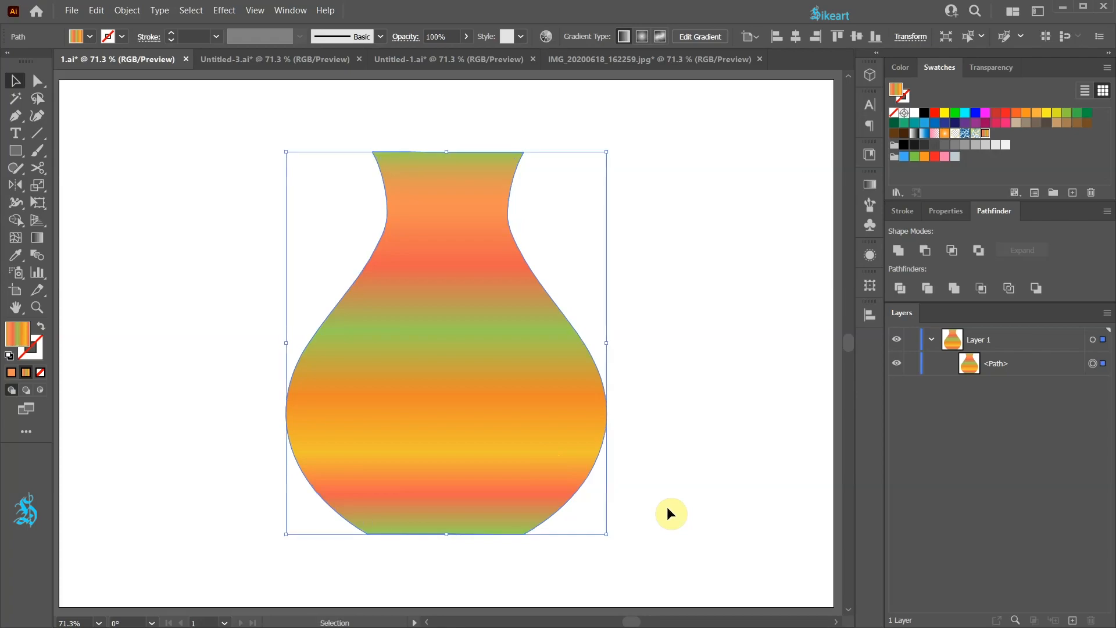
key("v")
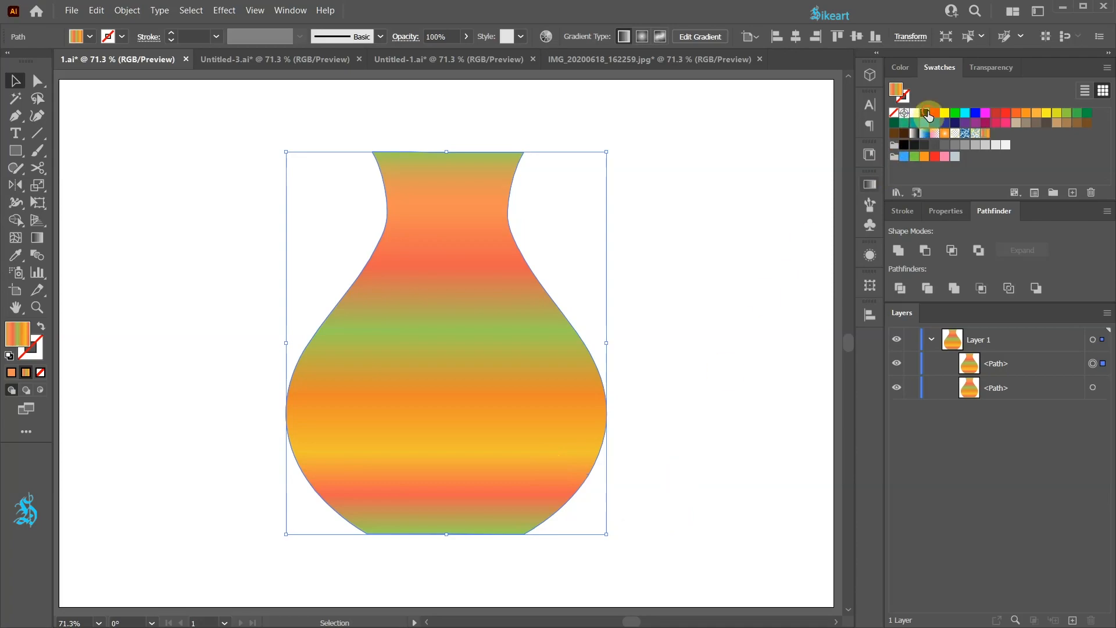
left_click(927, 113)
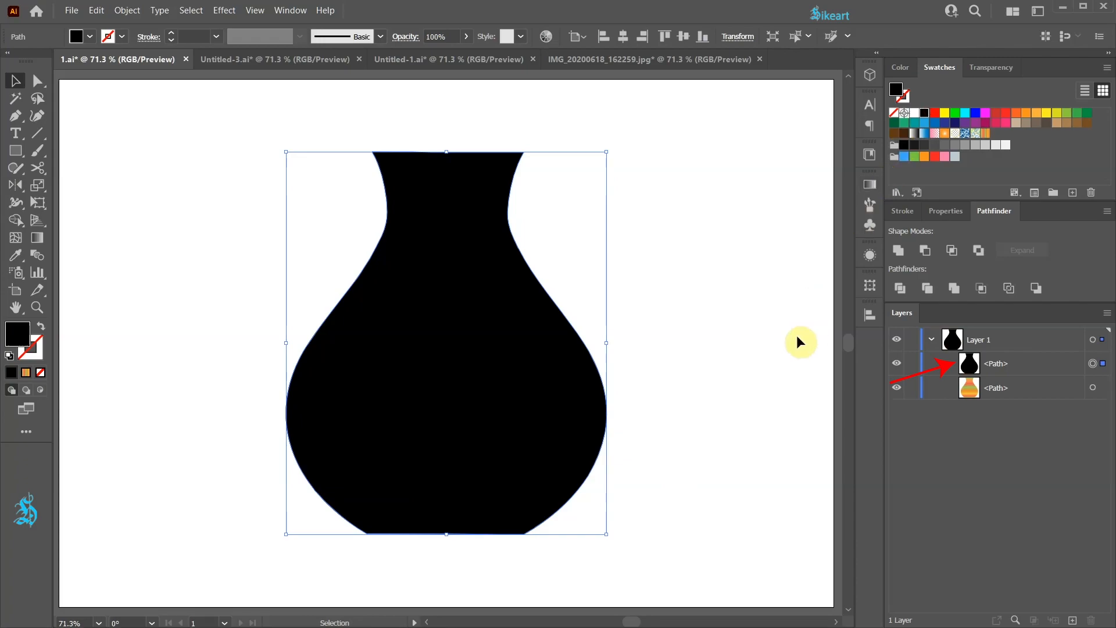
- Move the black vase copy aside to reveal the colorful original, and undo the move
mouse_move(532, 390)
left_mouse_down()
mouse_move(570, 406)
mouse_move(724, 419)
left_mouse_up()
key("a")
key("ctrl+z")
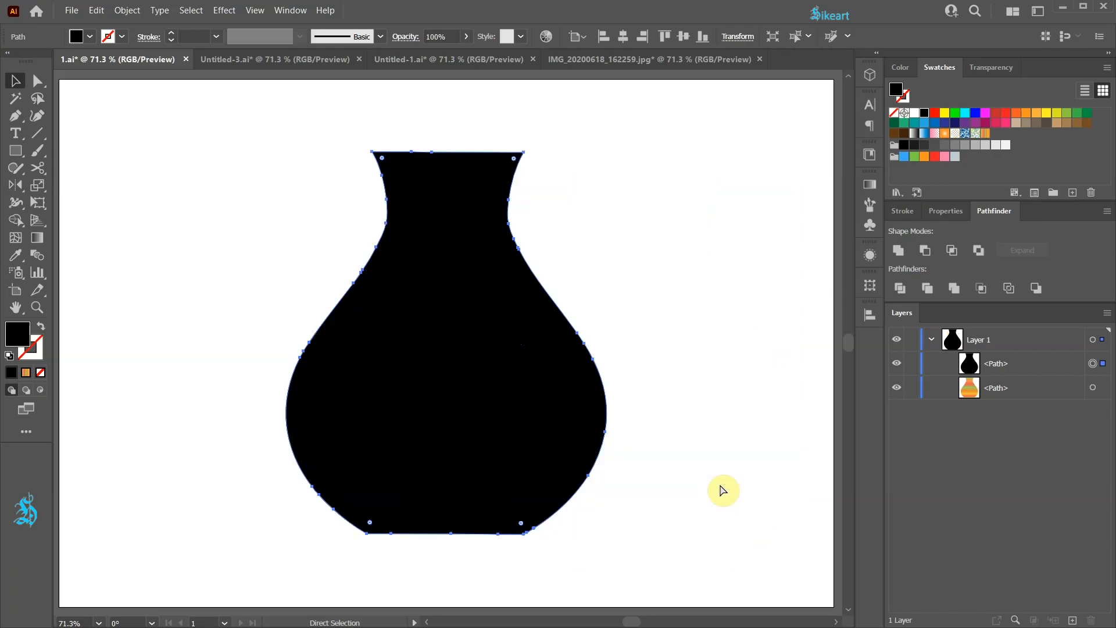
key("v")
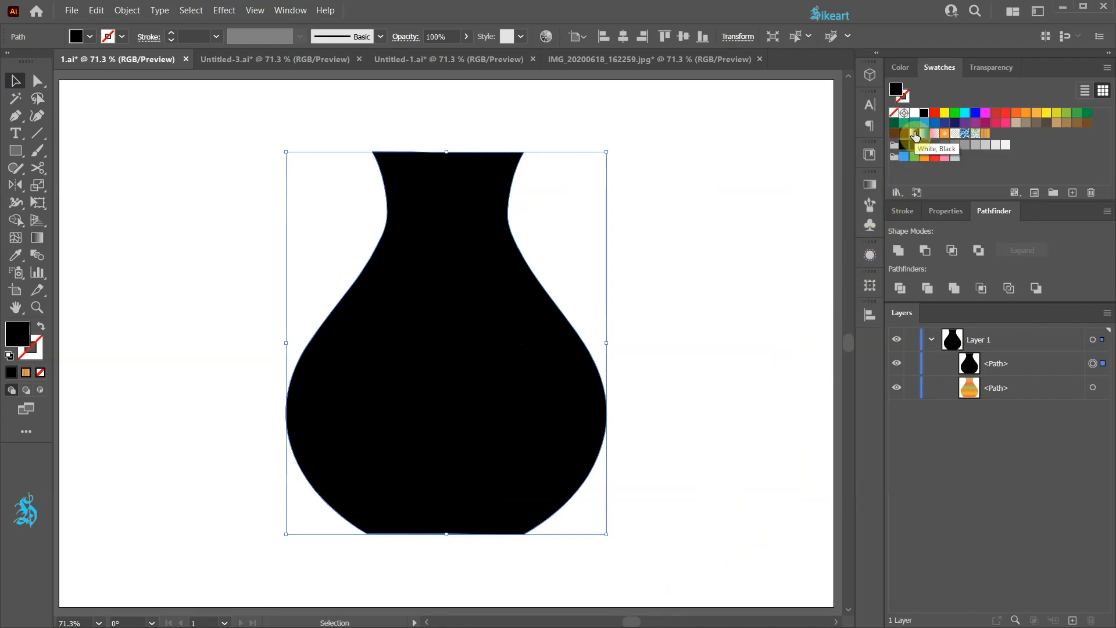
- Fill the black vase copy with the linear white-to-black gradient
left_click(868, 185)
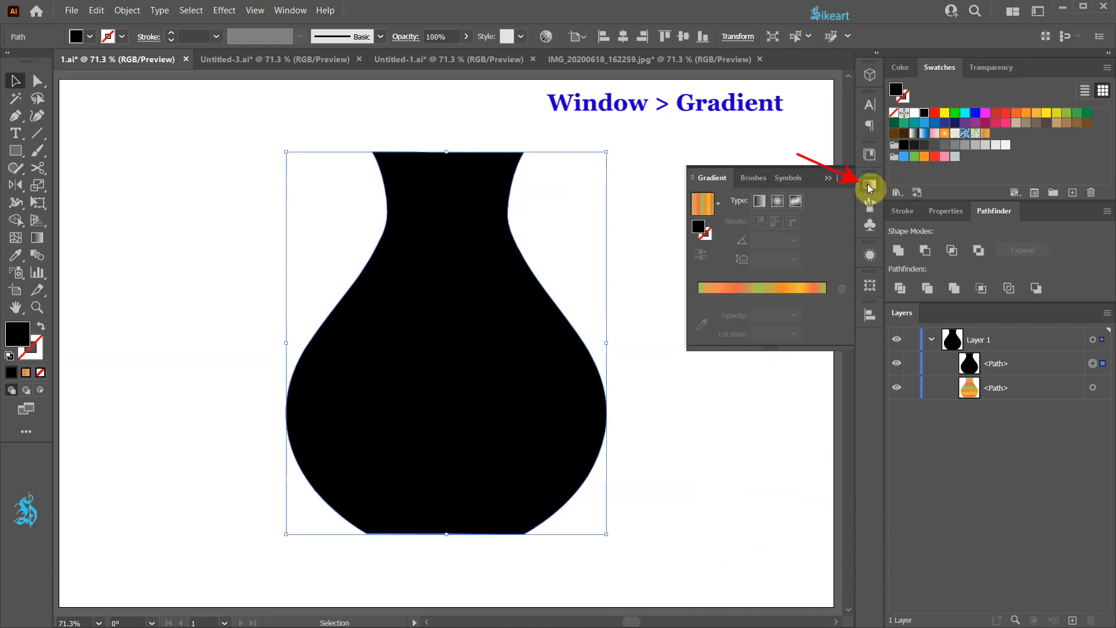
left_click(719, 202)
scroll(720, 232, "up", 2)
left_click(674, 231)
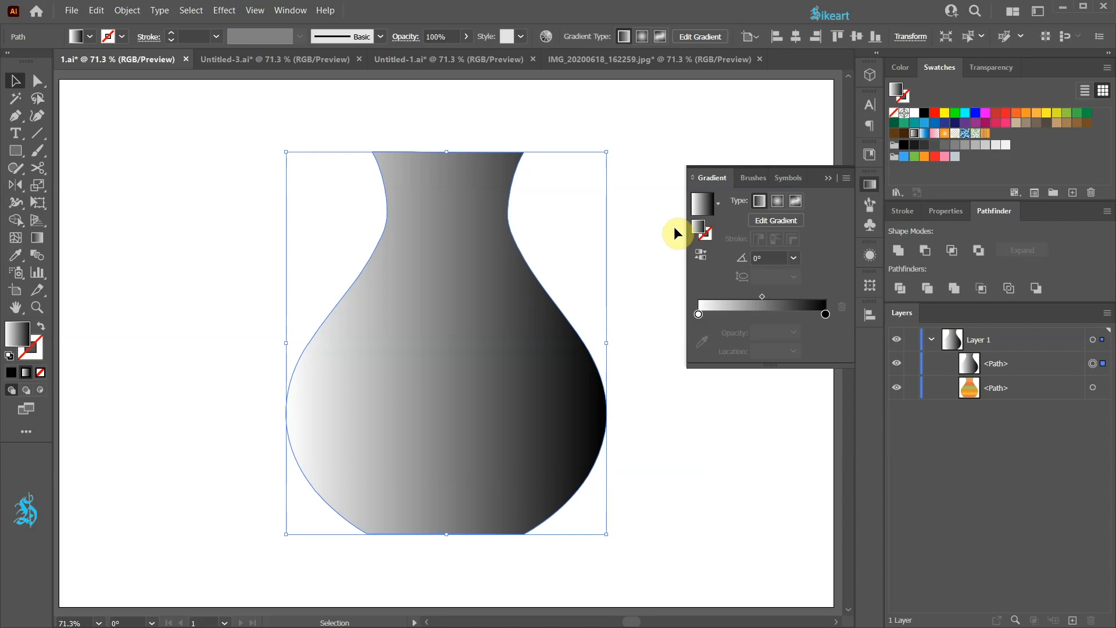
- Check that the color mode of the gradient's black stop is Grayscale
double_click(825, 315)
left_click(824, 330)
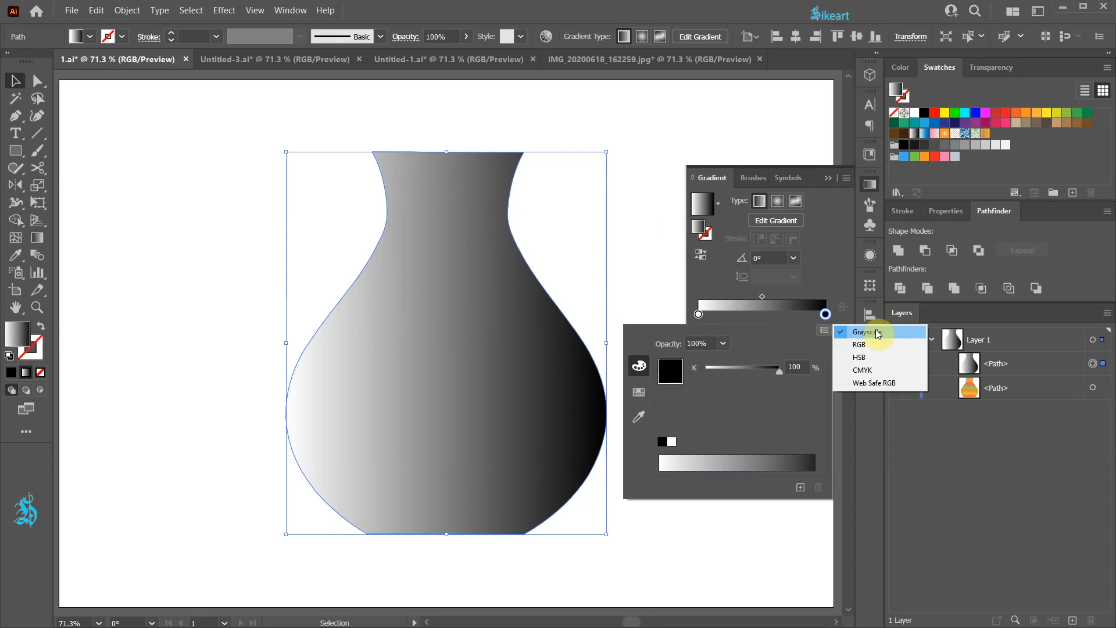
left_click(841, 349)
left_click(843, 337)
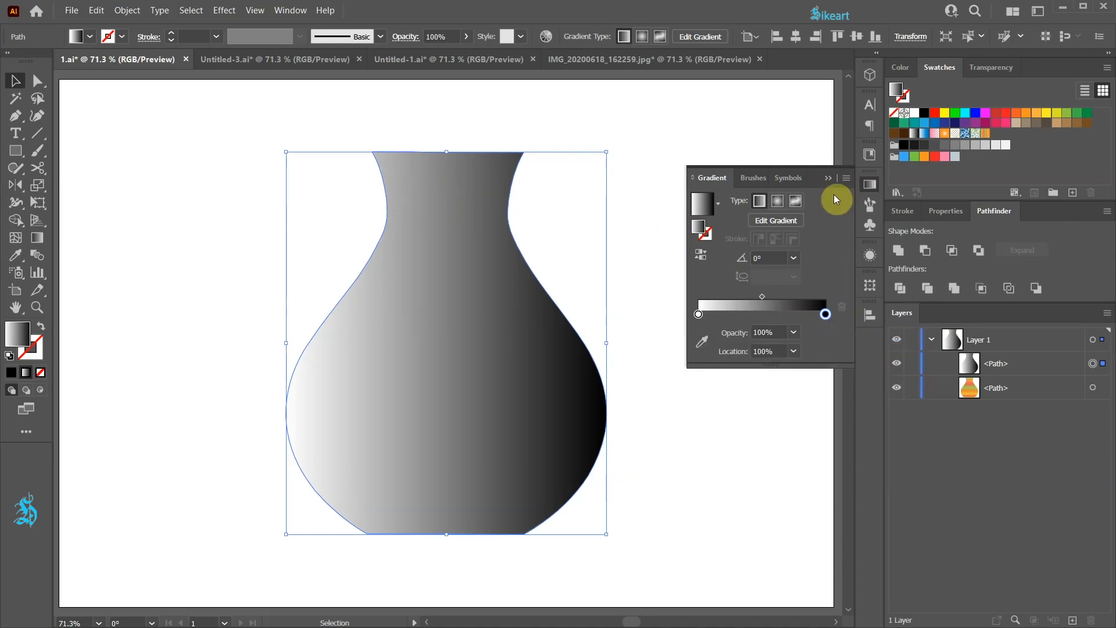
left_click(828, 177)
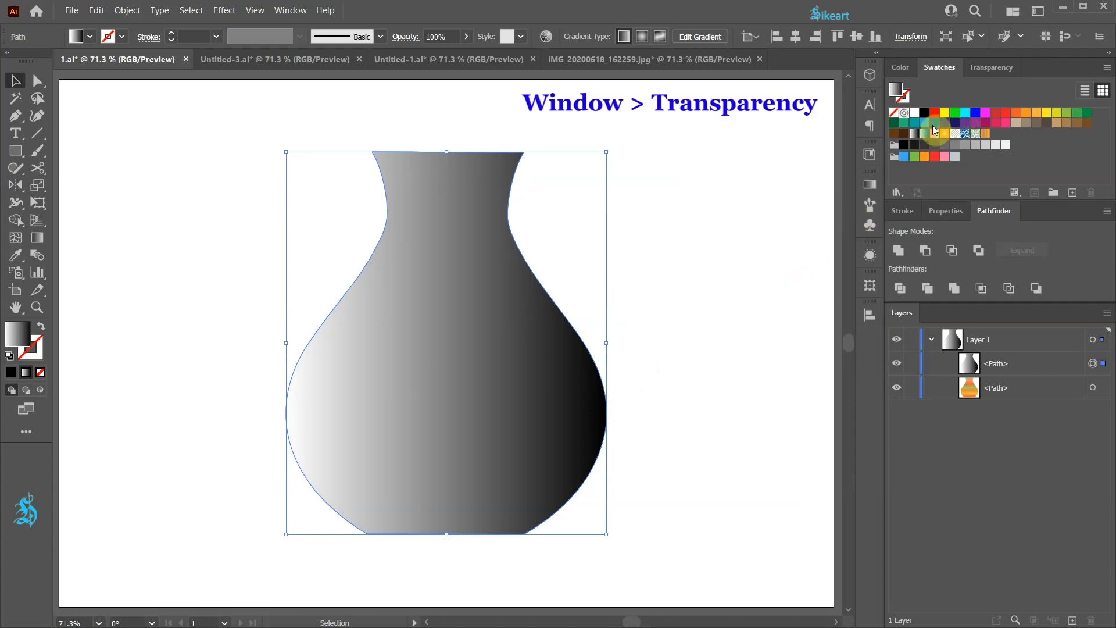
- Display the Transparency settings and deselect the gradient vase
left_click(988, 68)
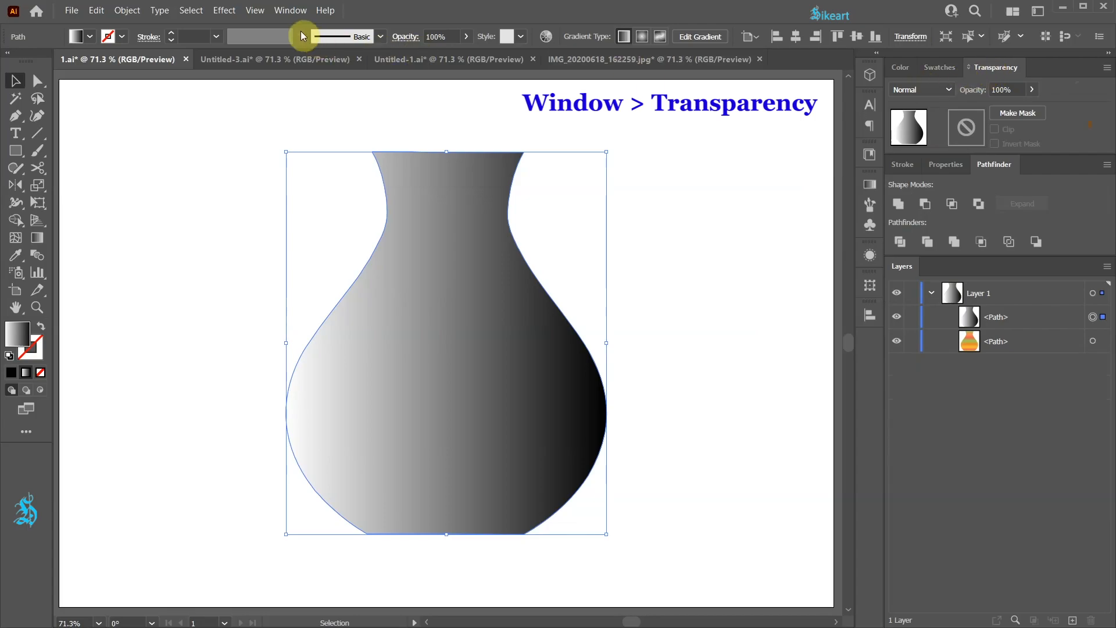
left_click(290, 11)
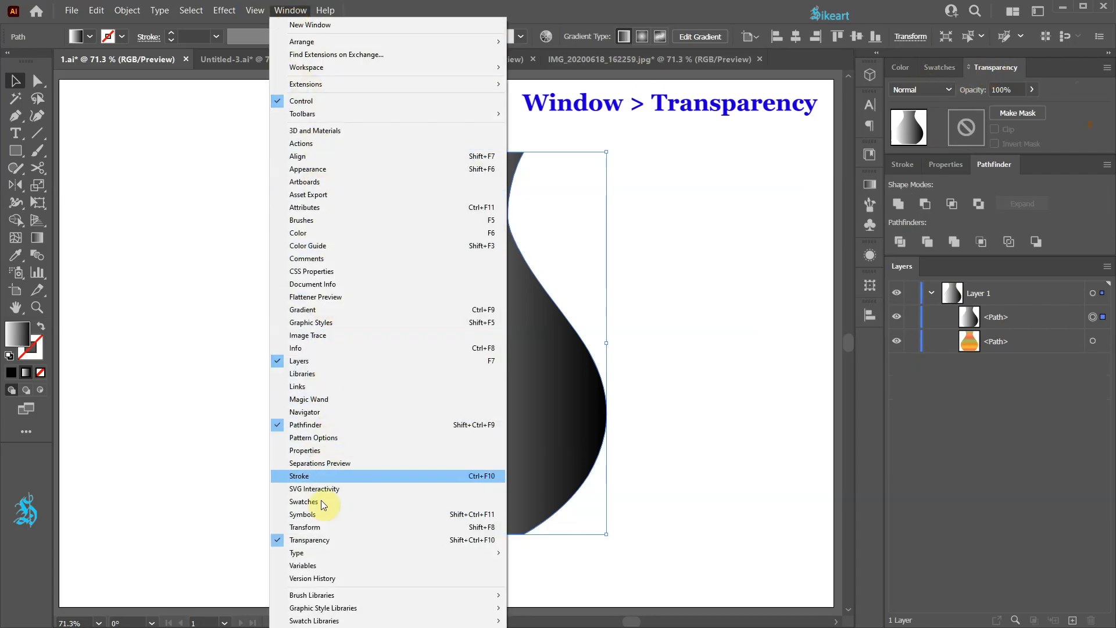
left_click(369, 543)
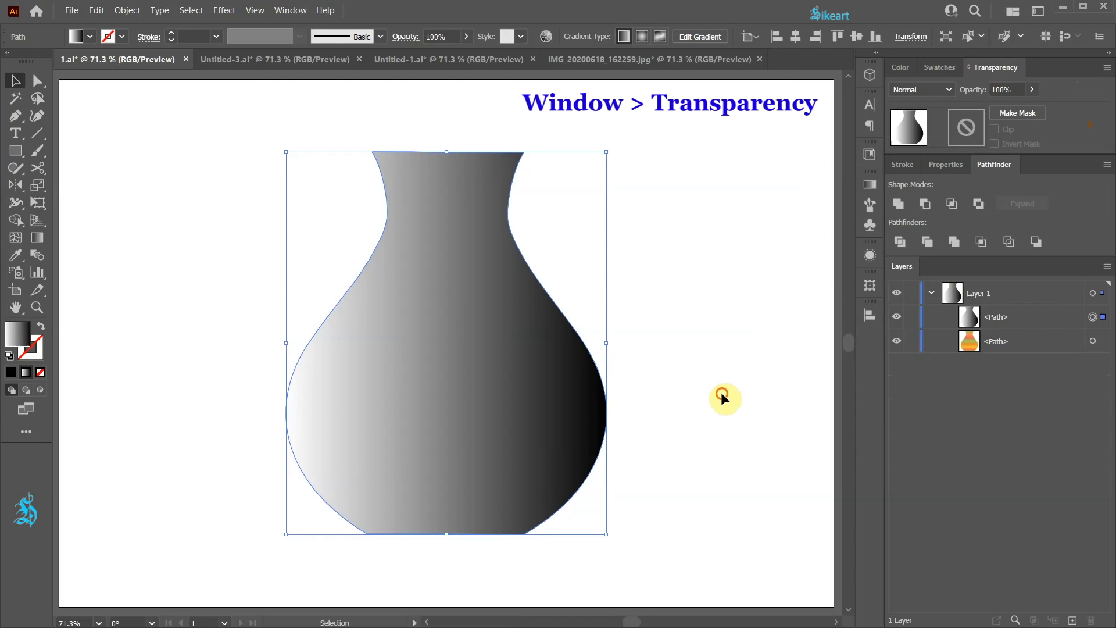
left_click(720, 392)
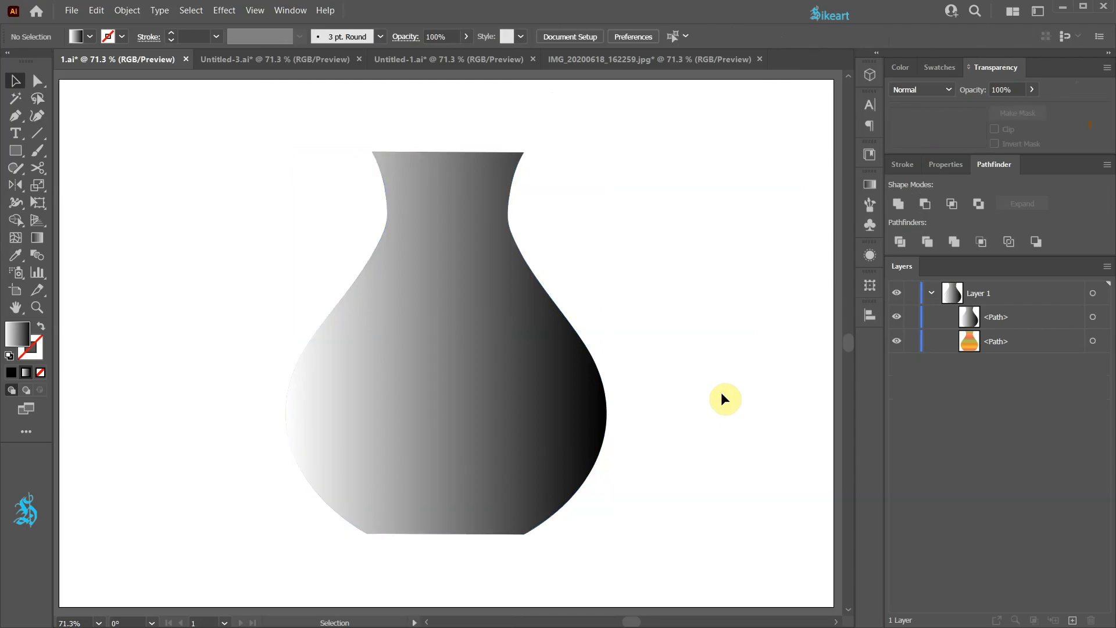
- Cut the white-to-black gradient vase in front to the clipboard, leaving the colorful vase in place
left_click(526, 389)
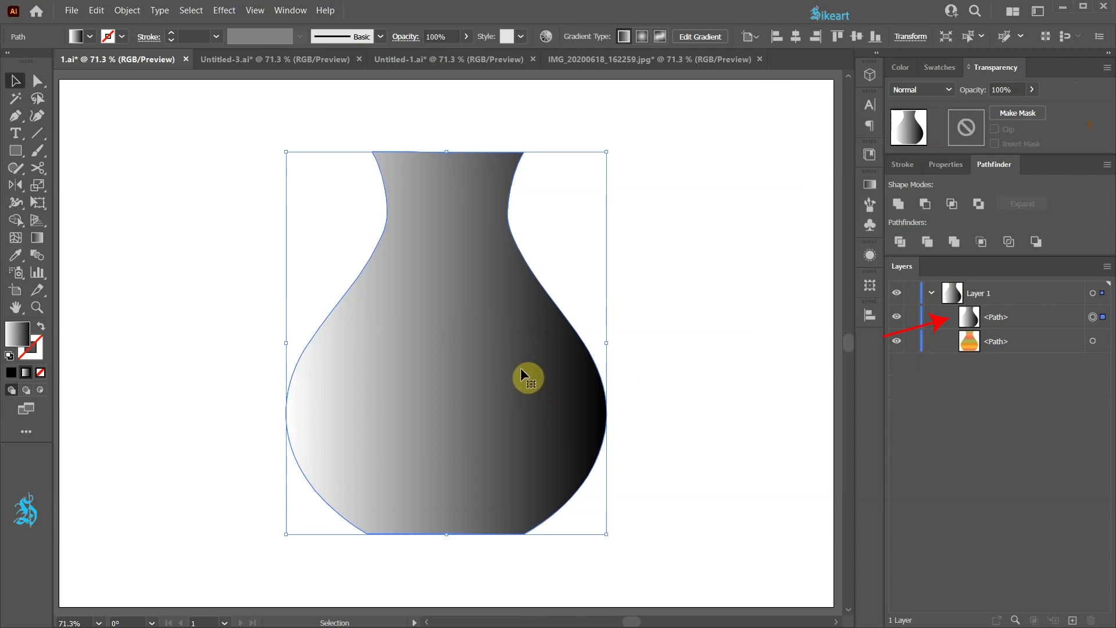
left_click_drag(520, 367, 623, 372)
key("ctrl+z")
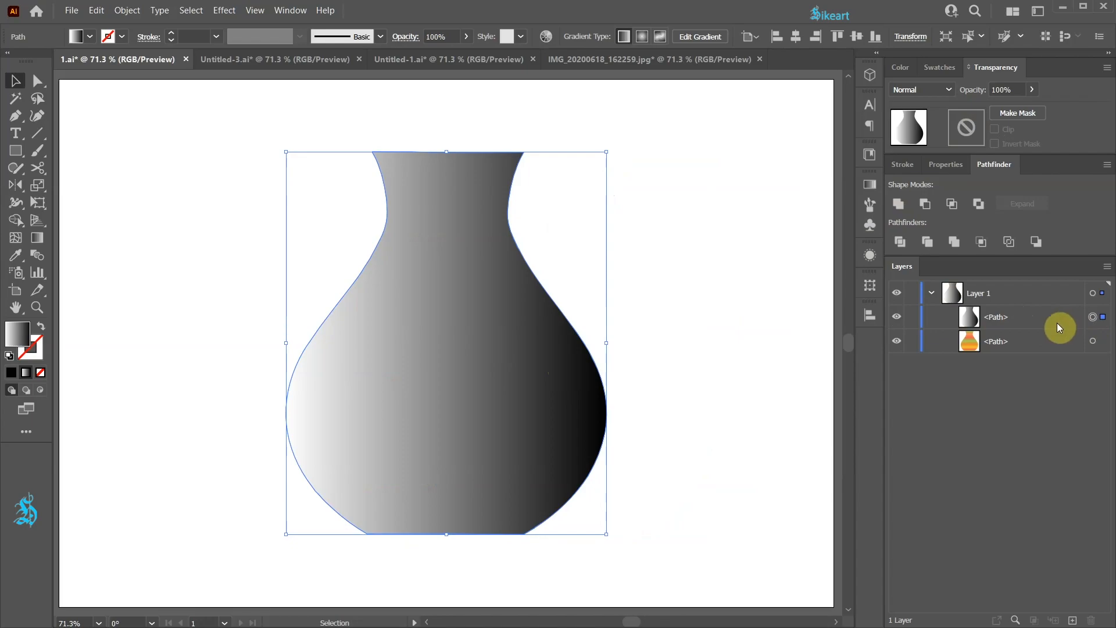
key("ctrl+x")
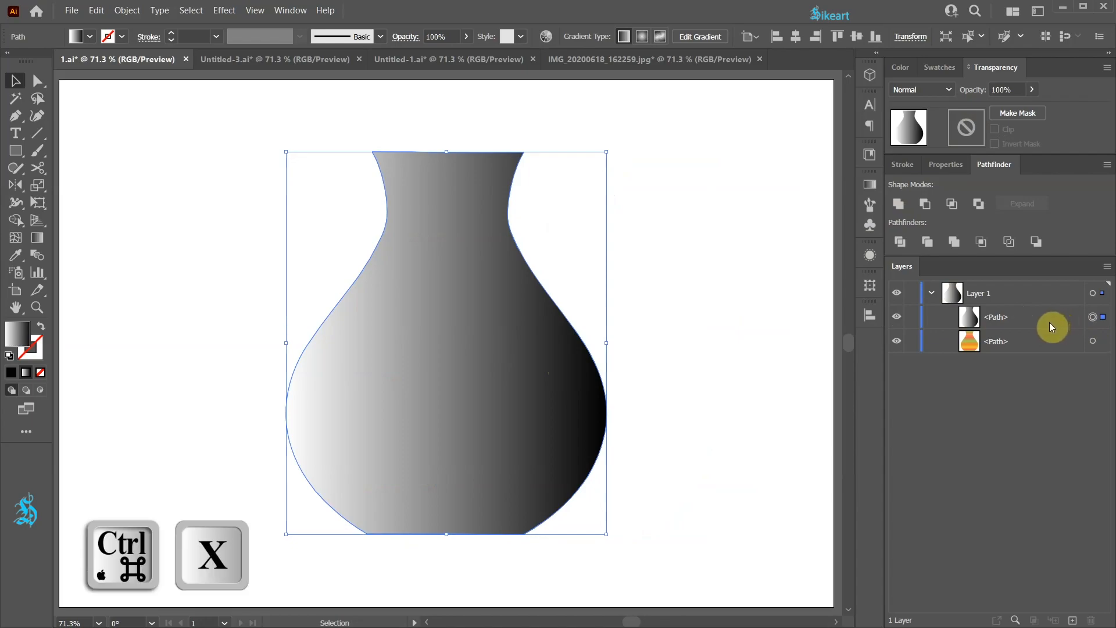
key("ctrl+x")
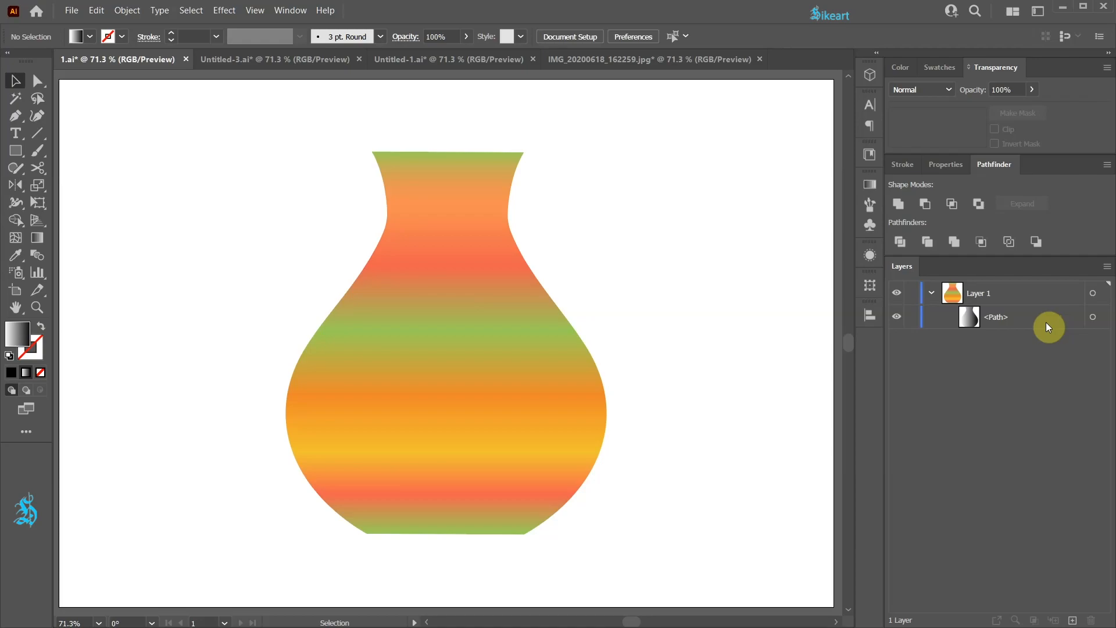
- Create an opacity mask on the colorful vase and paste the cut gradient vase in place inside the mask
left_click(514, 372)
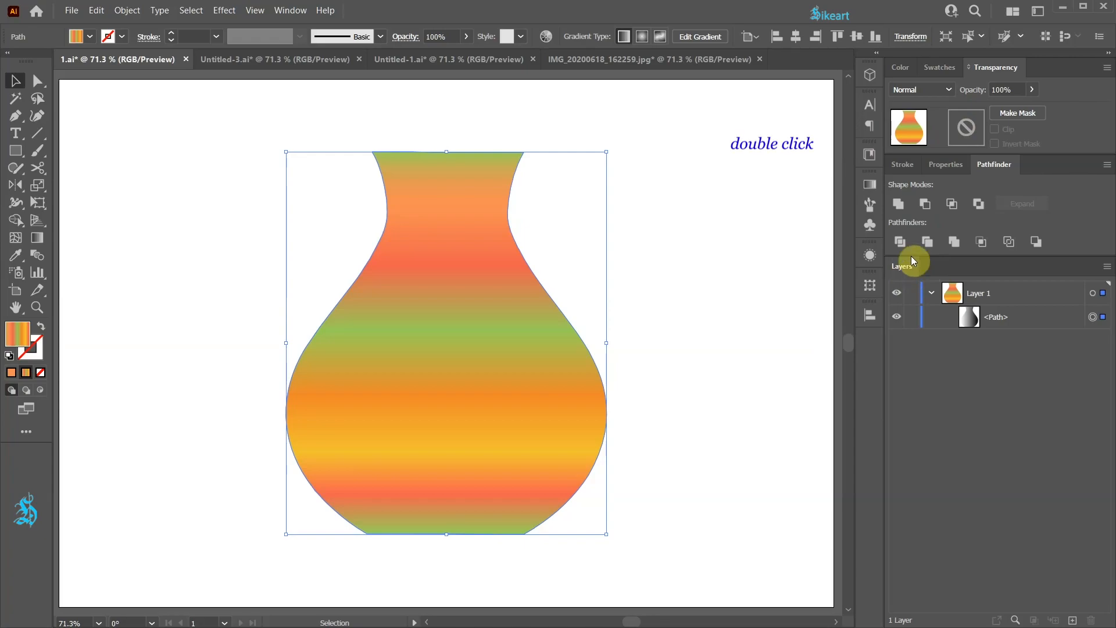
double_click(965, 135)
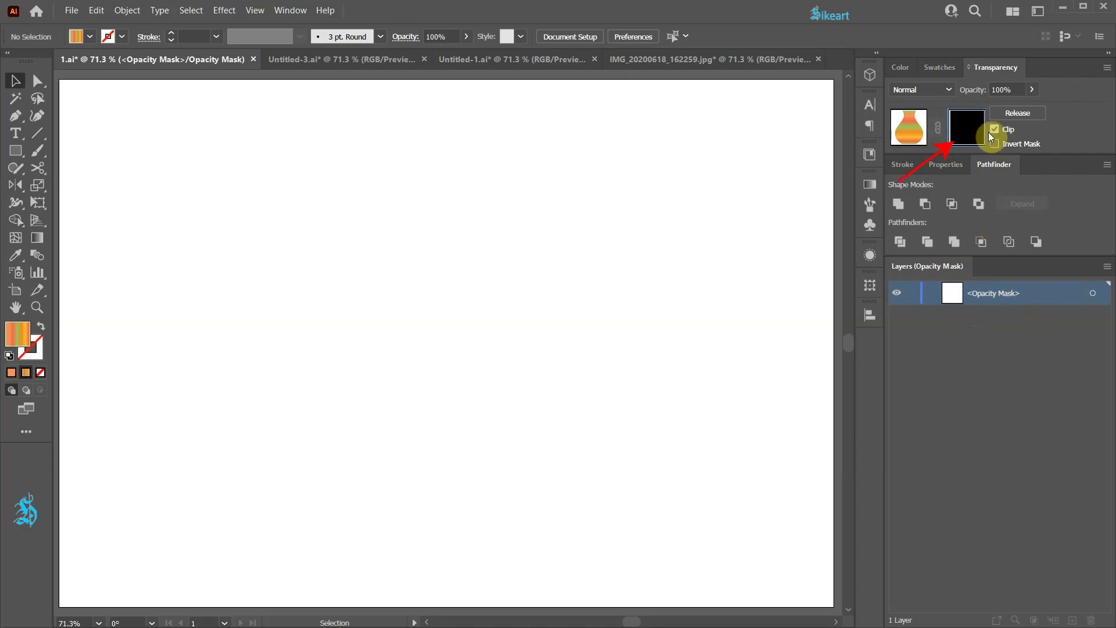
left_click(96, 10)
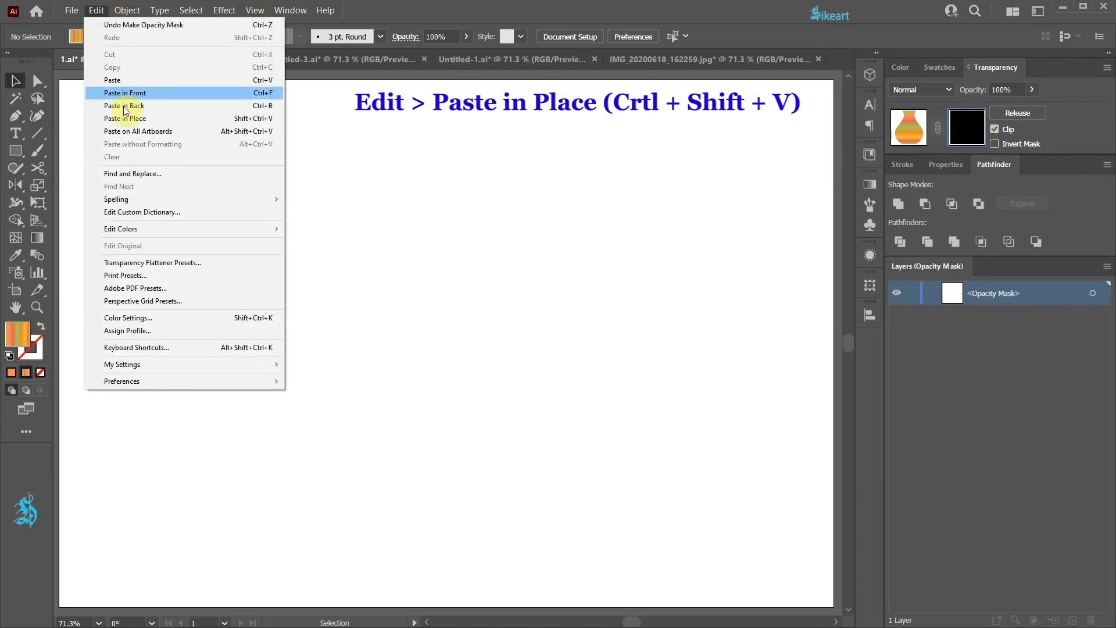
left_click(272, 118)
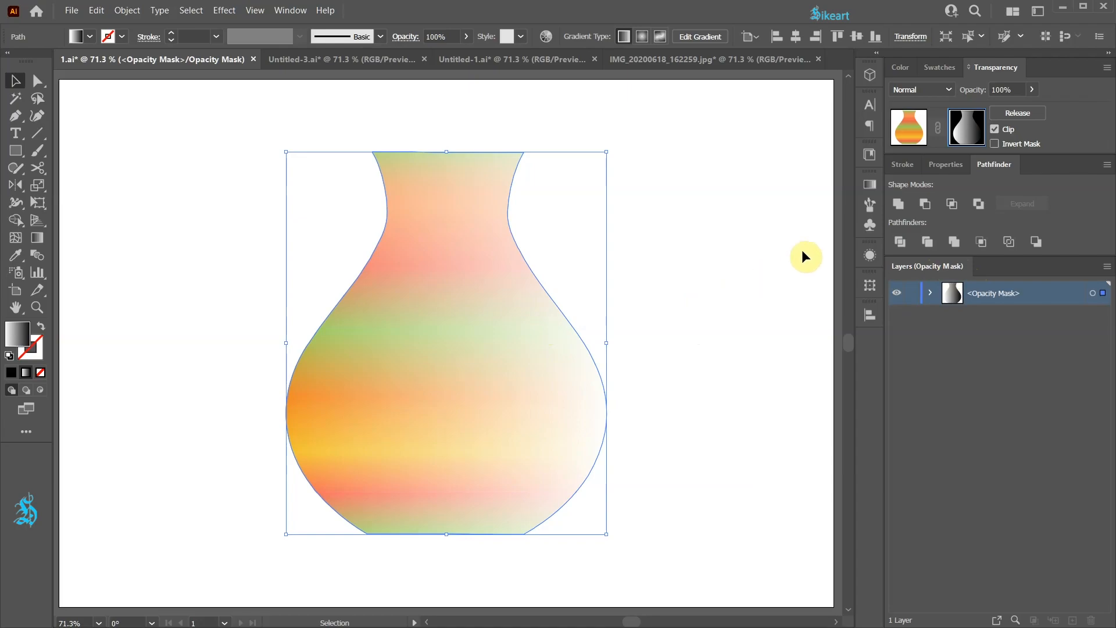
- Move the mask gradient's black stop to about 87% and its white stop to about 13%, and deselect the mask shape
left_click(869, 186)
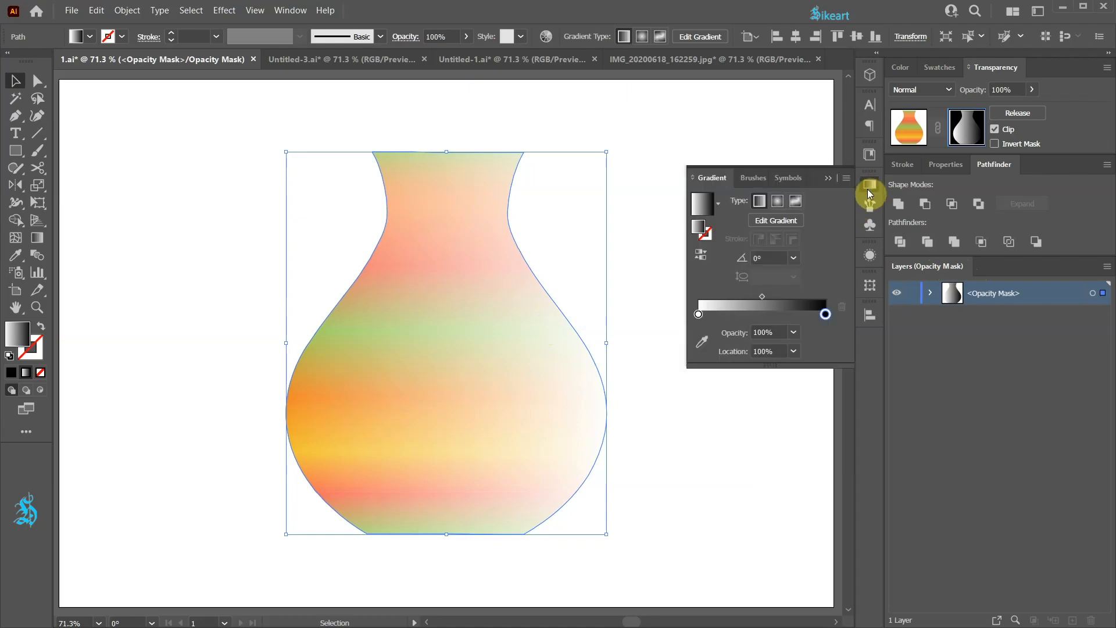
mouse_move(824, 314)
left_mouse_down()
mouse_move(761, 311)
mouse_move(833, 317)
left_mouse_up()
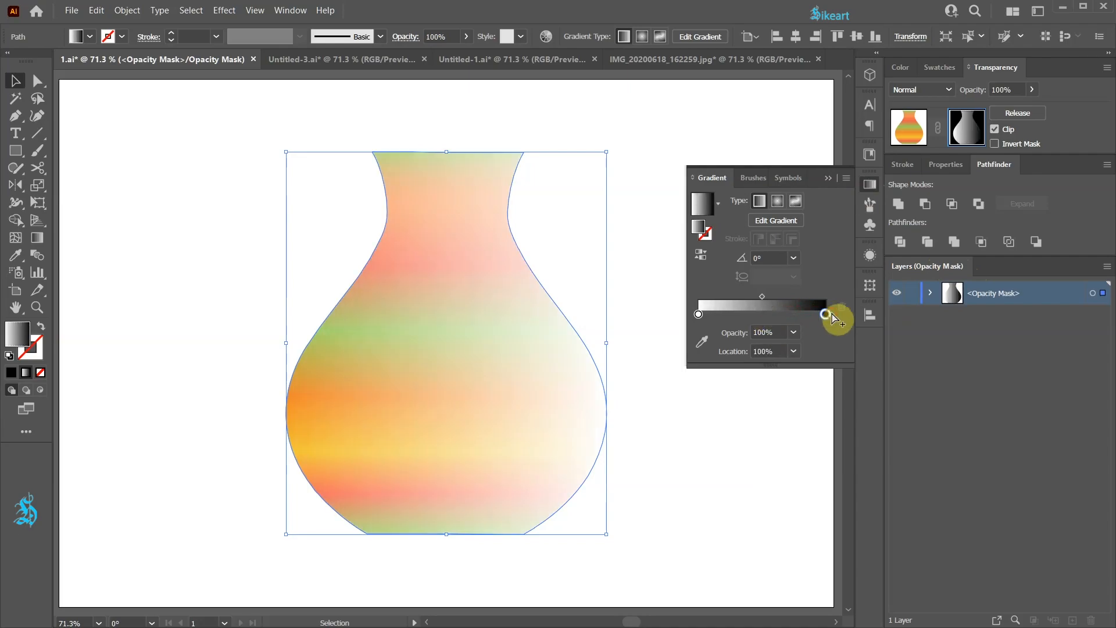
key("g")
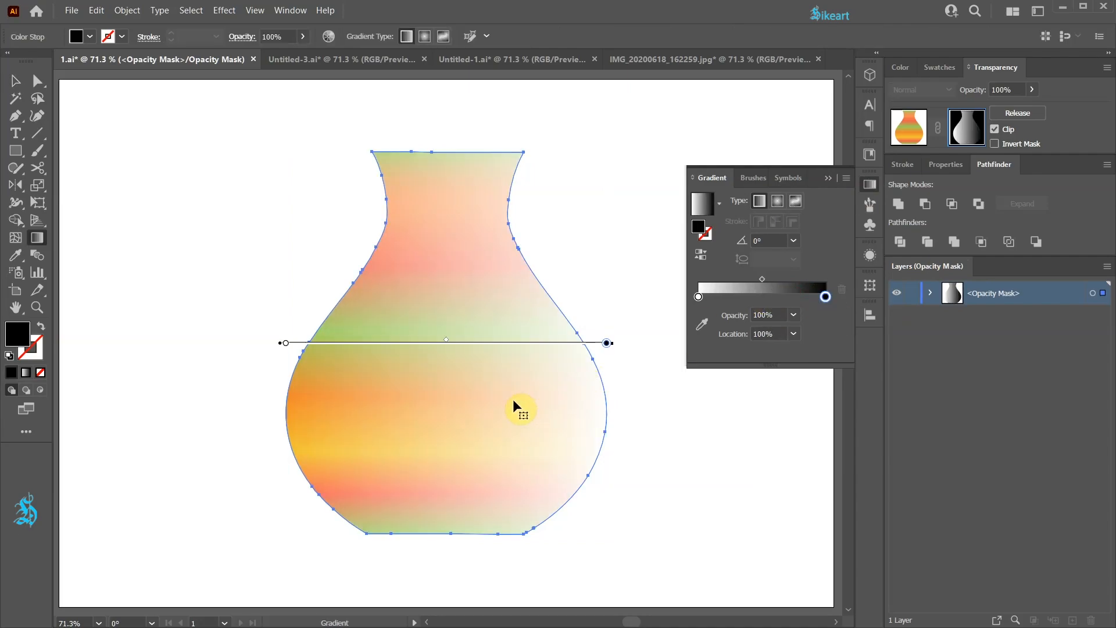
mouse_move(606, 343)
left_mouse_down()
mouse_move(473, 343)
mouse_move(564, 342)
left_mouse_up()
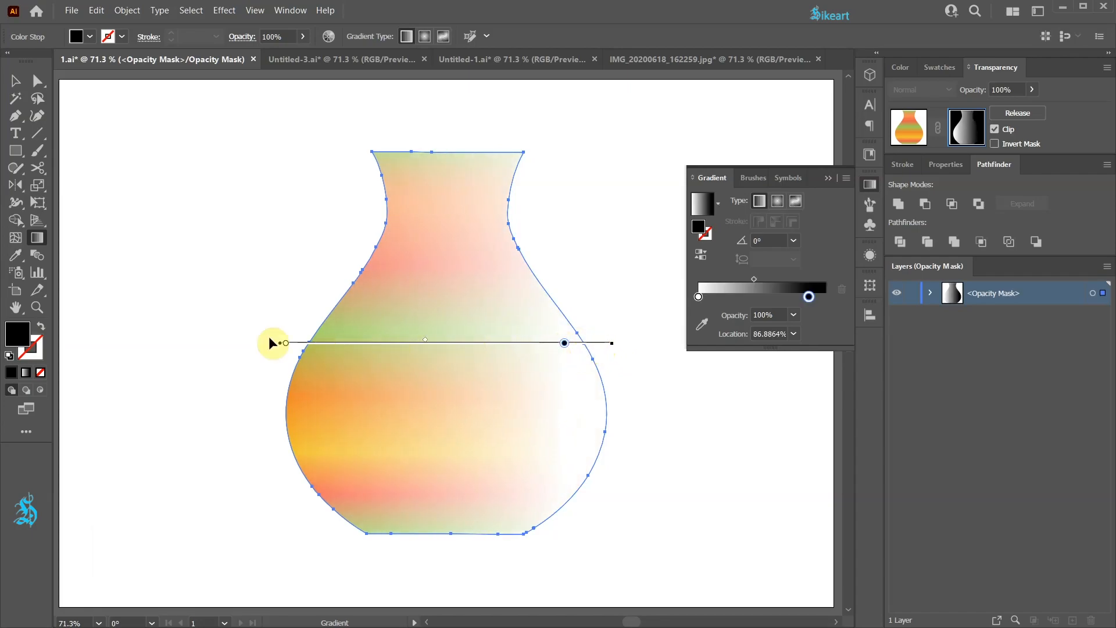
mouse_move(284, 343)
left_mouse_down()
mouse_move(433, 351)
mouse_move(420, 352)
left_mouse_up()
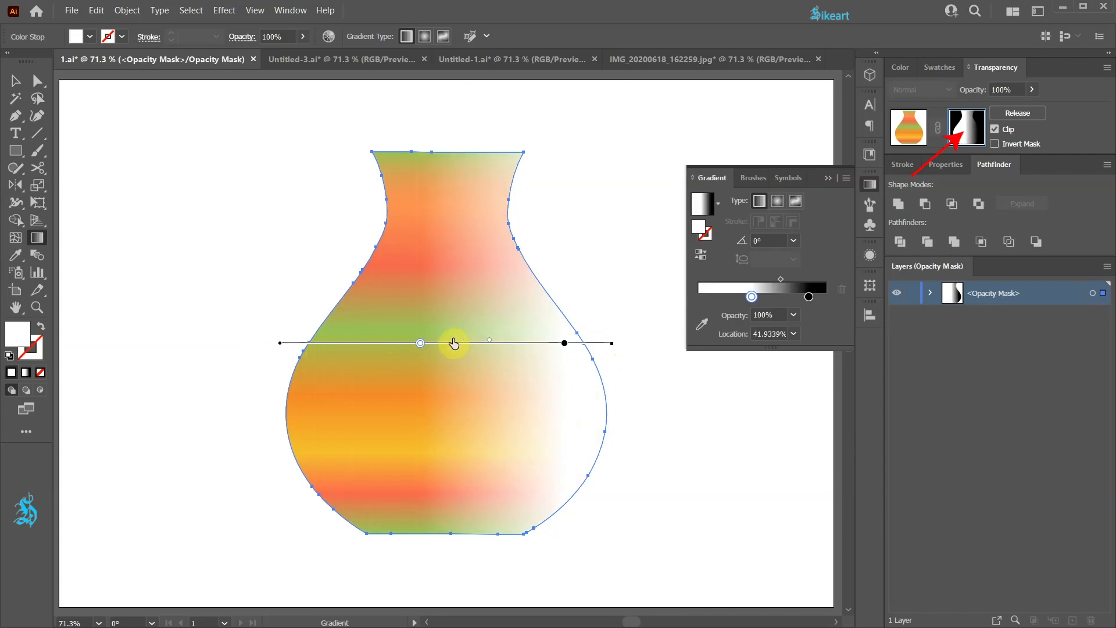
left_click_drag(420, 343, 328, 347)
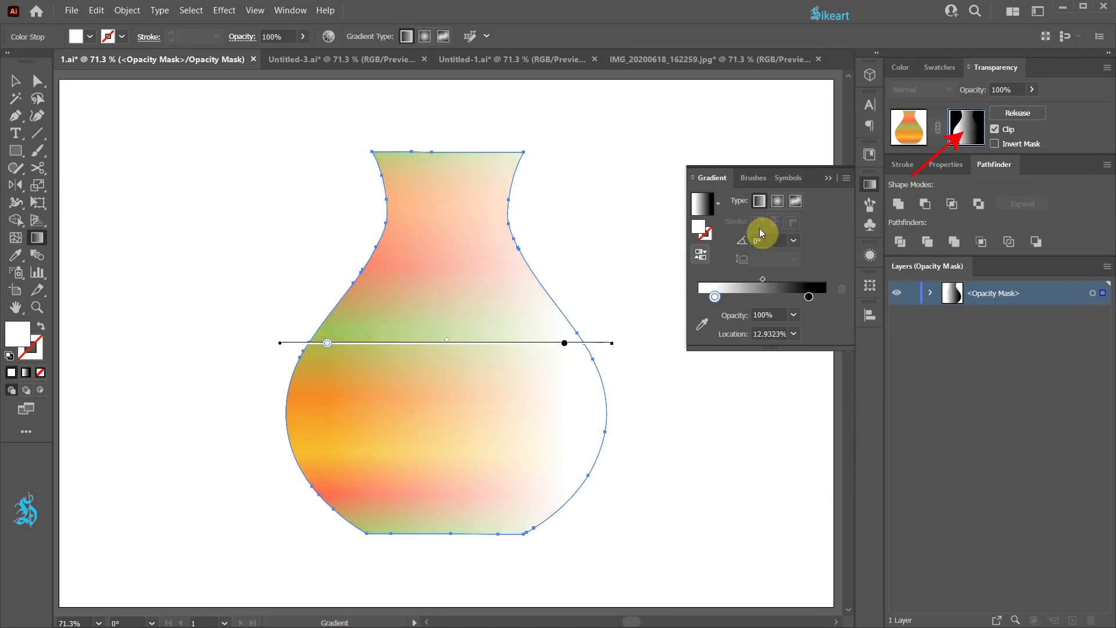
left_click(828, 178)
left_click(806, 198, "ctrl")
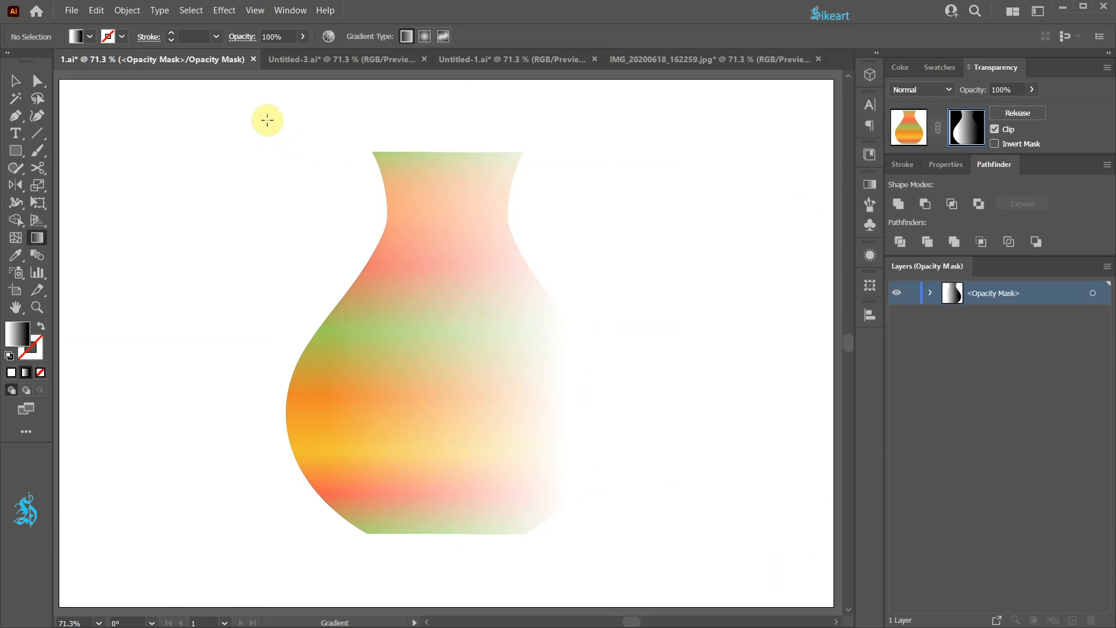
- Show the transparency grid to examine the vase's fade, and hide the grid again
left_click(256, 11)
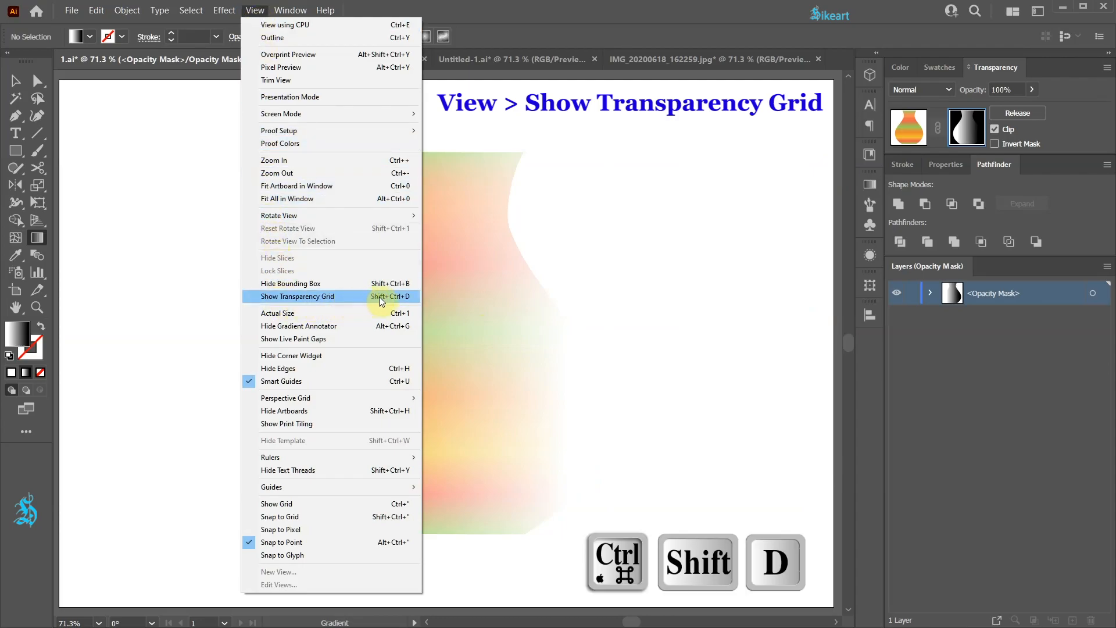
left_click(355, 296)
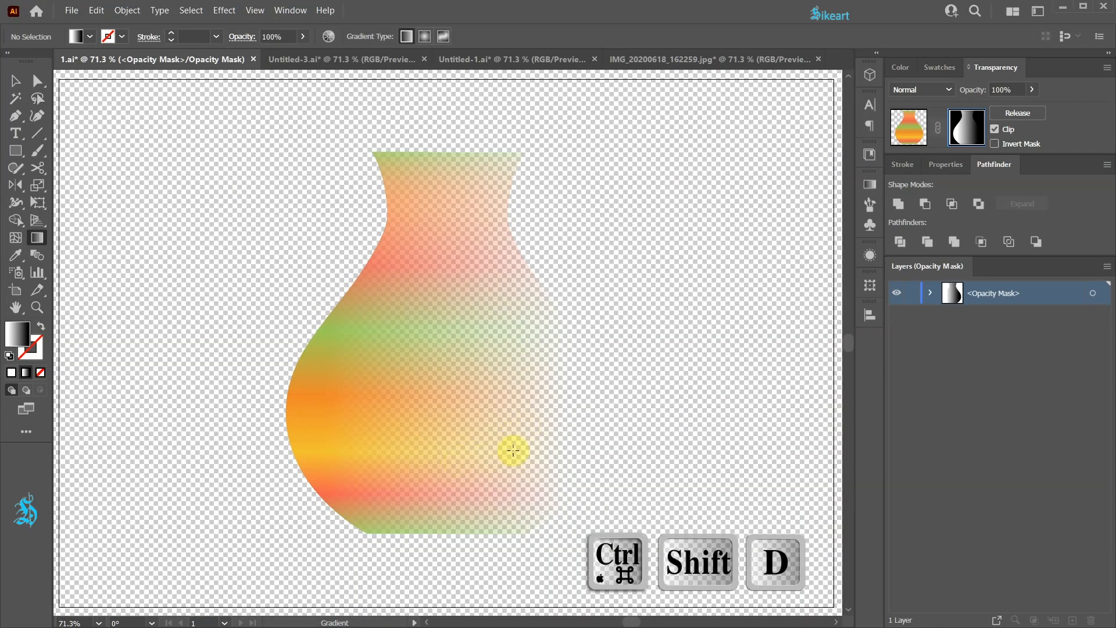
left_click(258, 11)
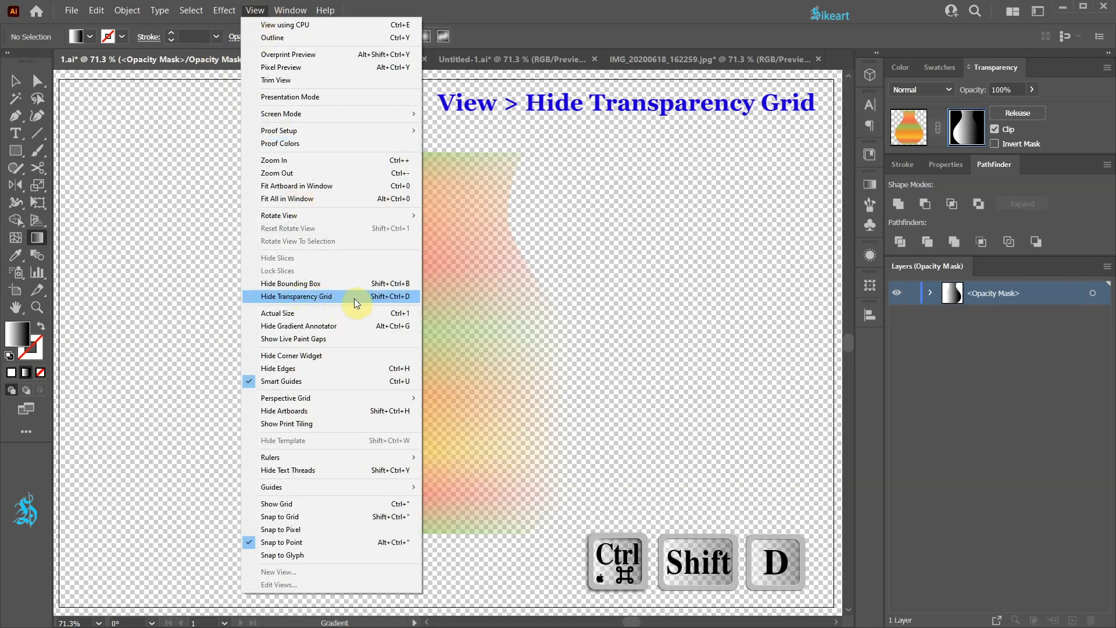
left_click(323, 299)
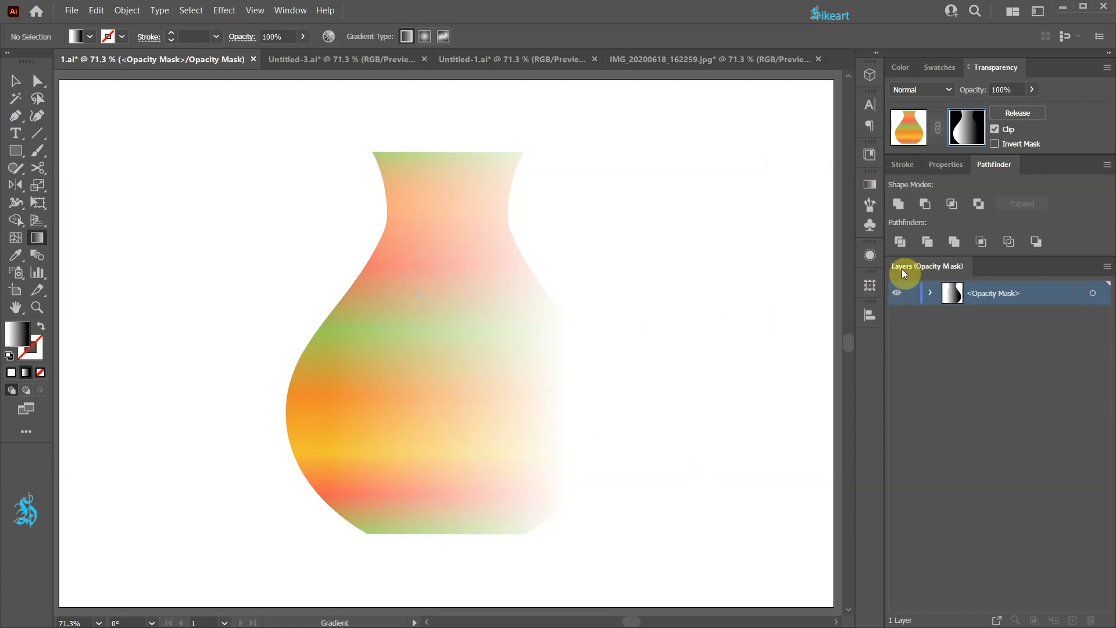
- Exit mask editing, recolor the vase gradient's stop at 30% location blue, and lower the red value of the green stop at 100%
left_click(910, 127)
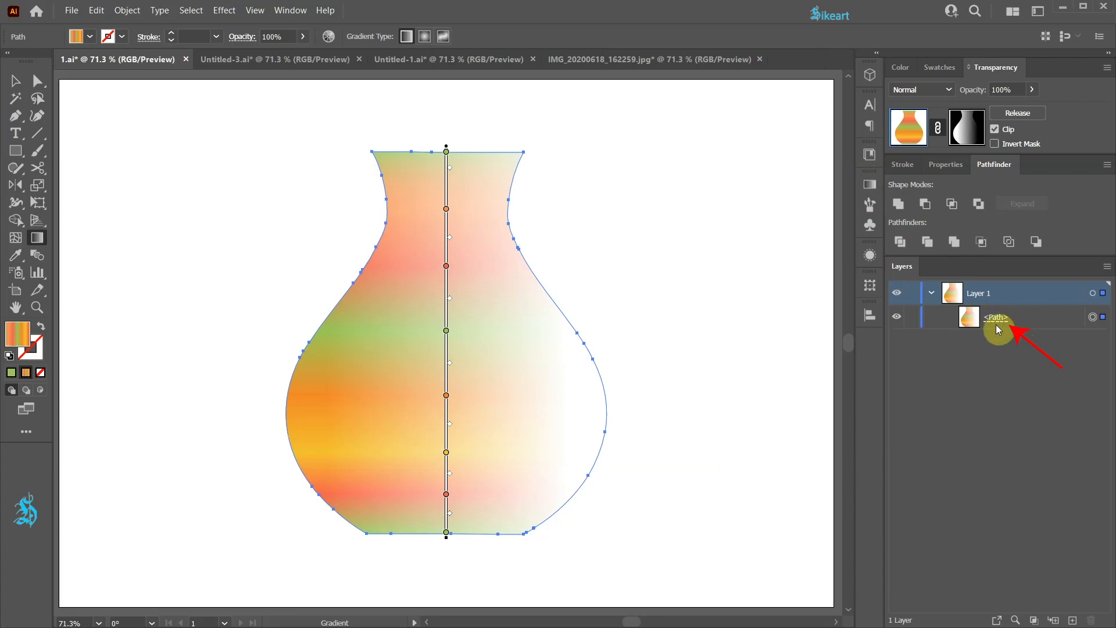
left_click(1092, 318)
double_click(445, 268)
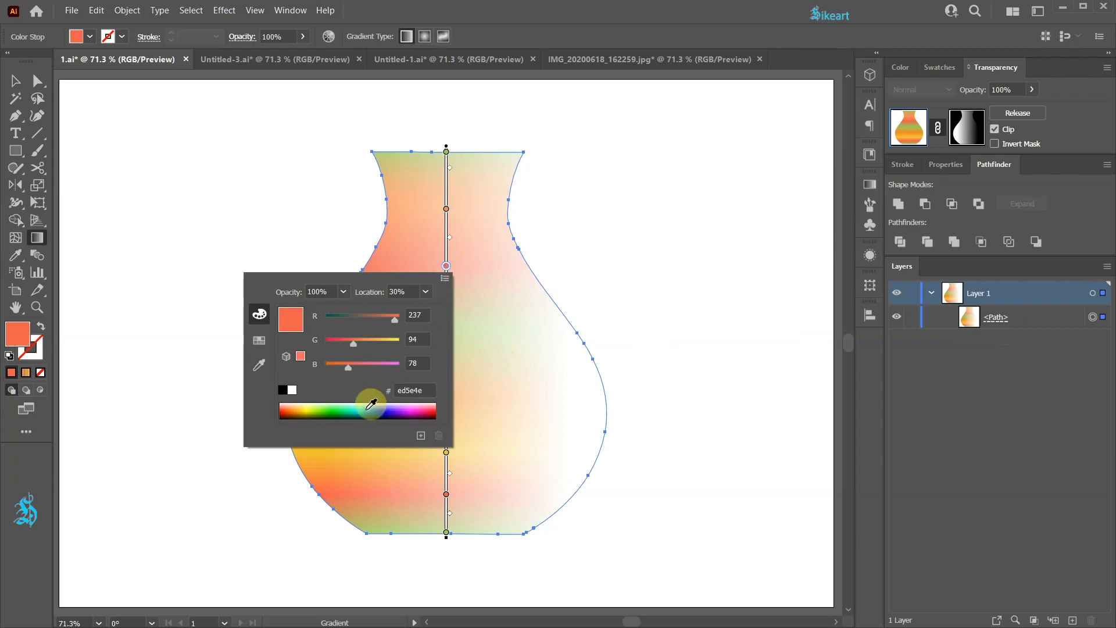
left_click(377, 404)
double_click(446, 532)
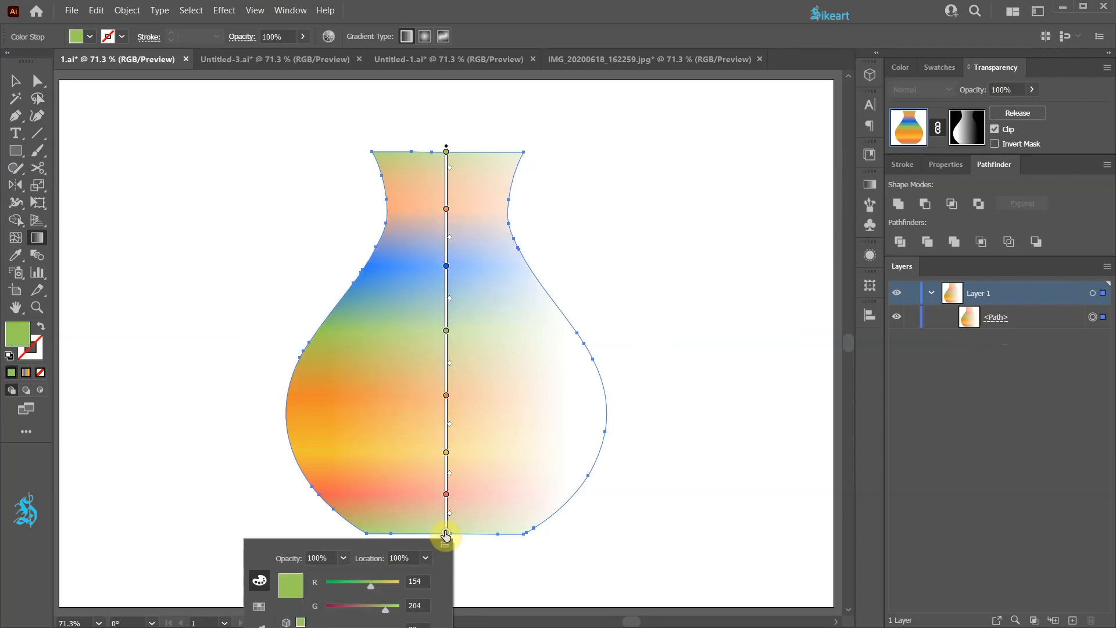
left_click(334, 580)
left_click(580, 545)
- Switch to the Untitled-3.ai document and group all of its flower and vase artwork
left_click(261, 59)
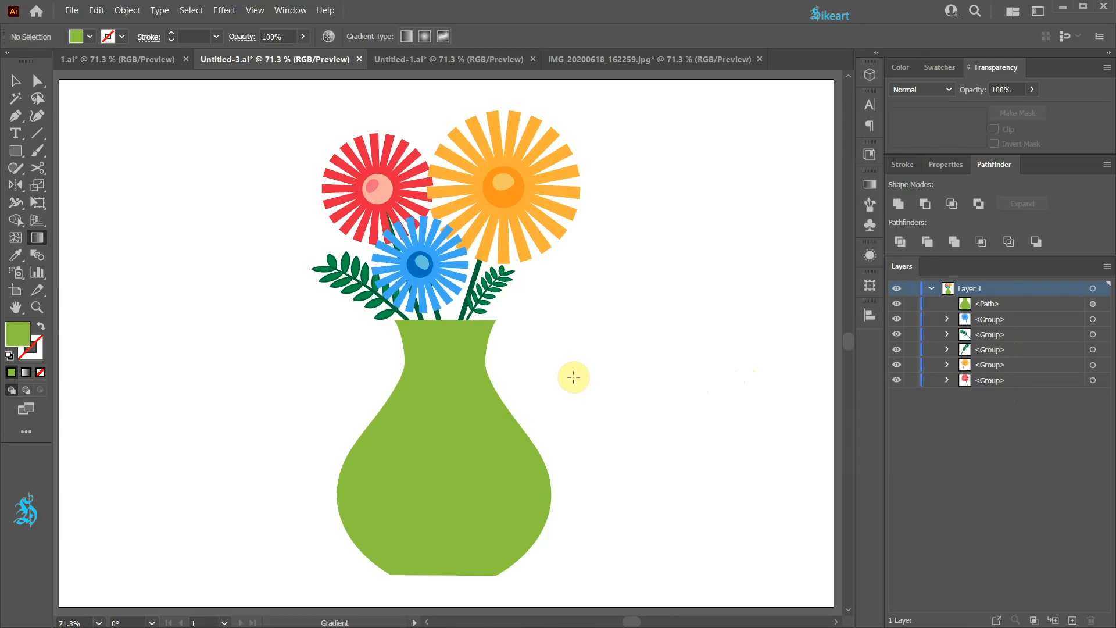
key("ctrl+a")
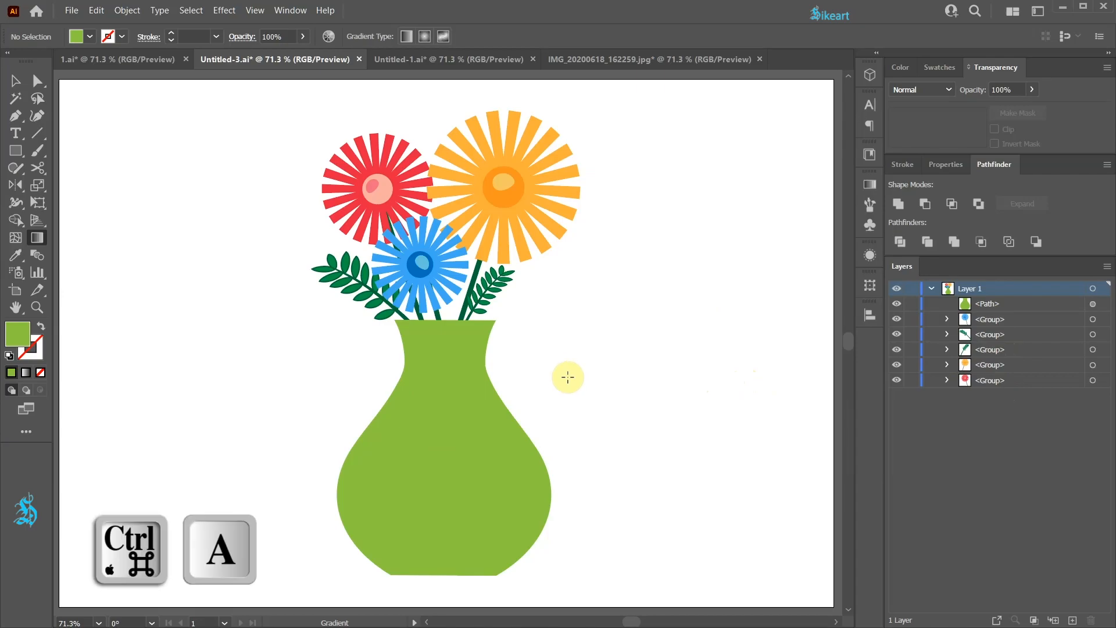
key("ctrl+g")
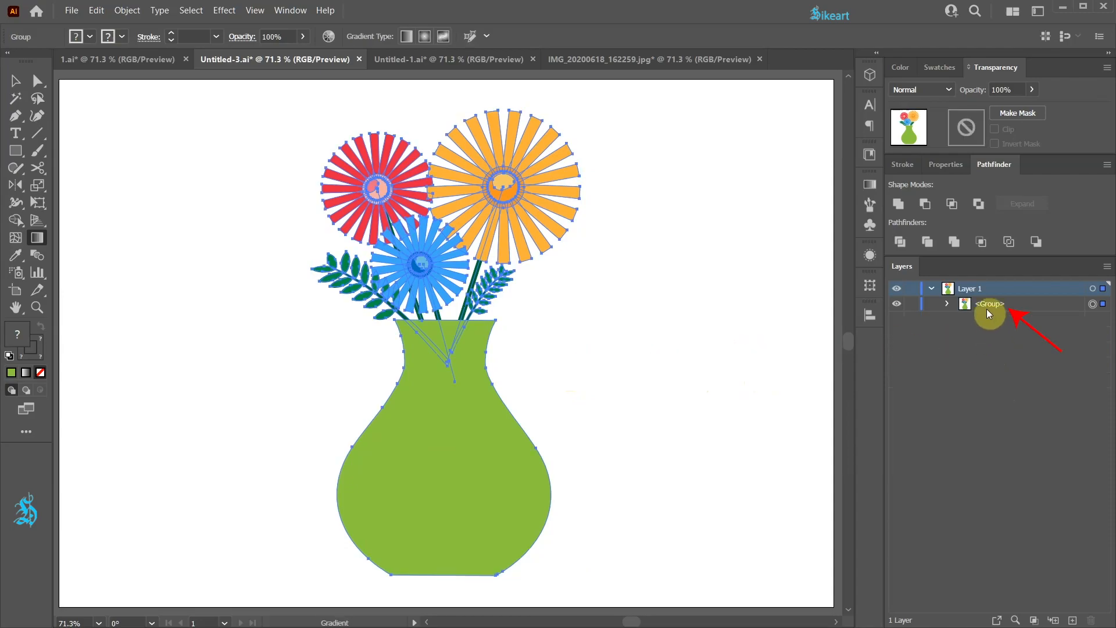
- Paste a copy of the flower vase group in front of itself, and lock the original group below
key("ctrl+c")
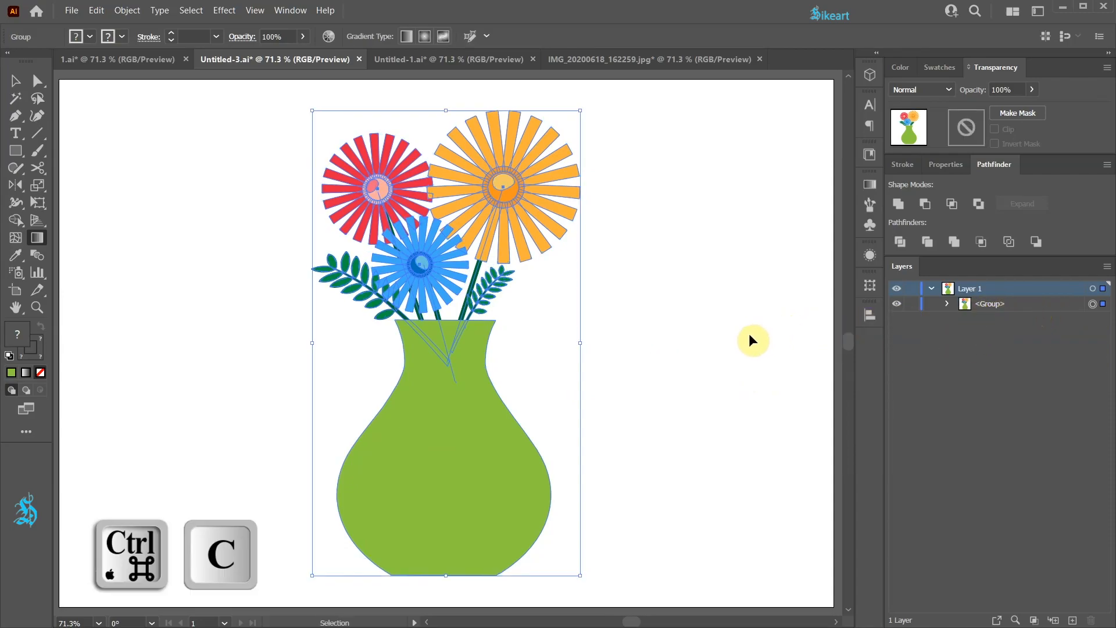
key("ctrl+f")
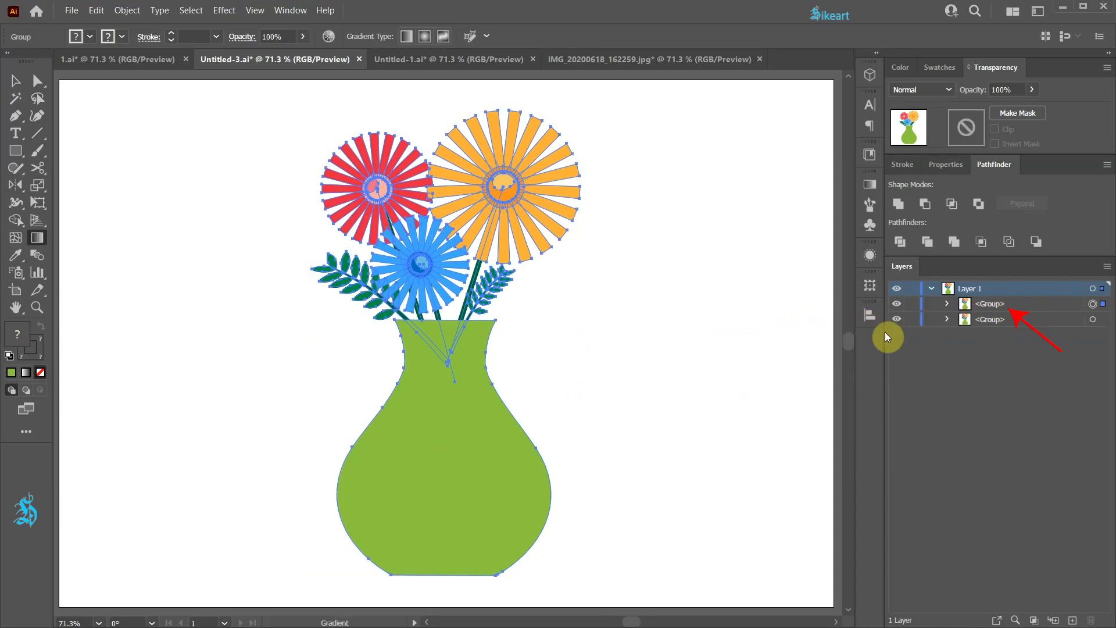
left_click(909, 325)
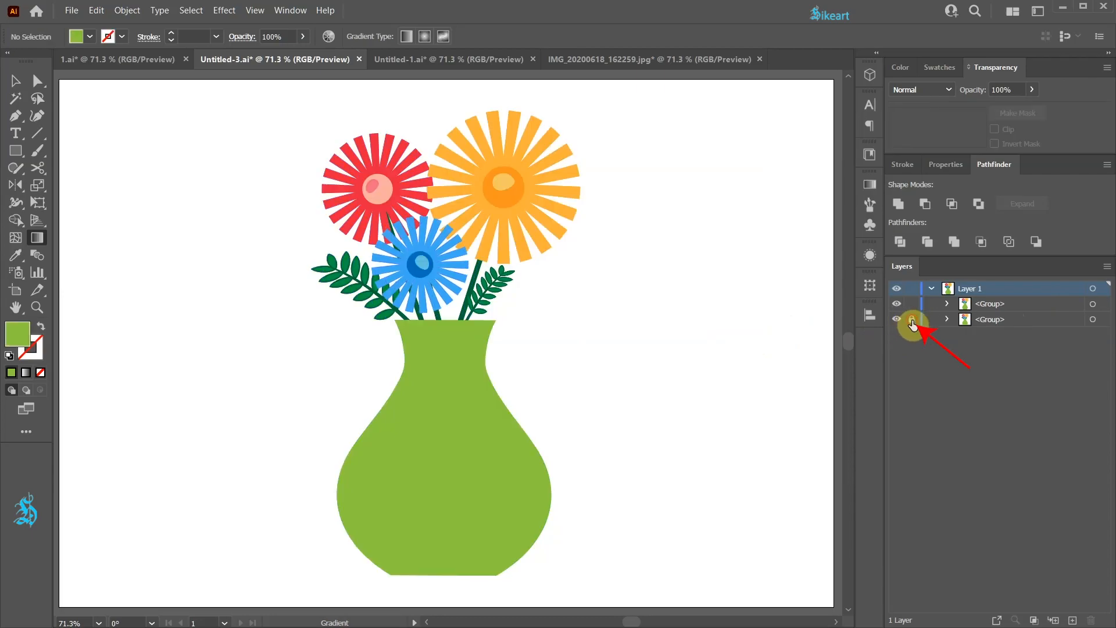
left_click(911, 320)
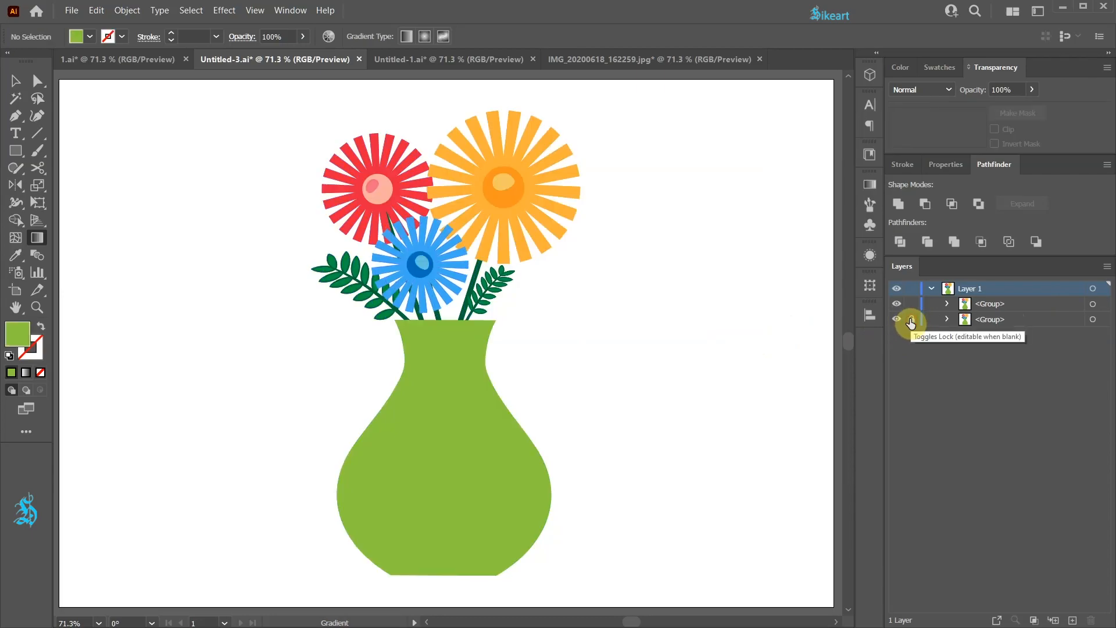
- Apply Expand Appearance and Expand to the unlocked front copy of the flower vase group
left_click(1093, 304)
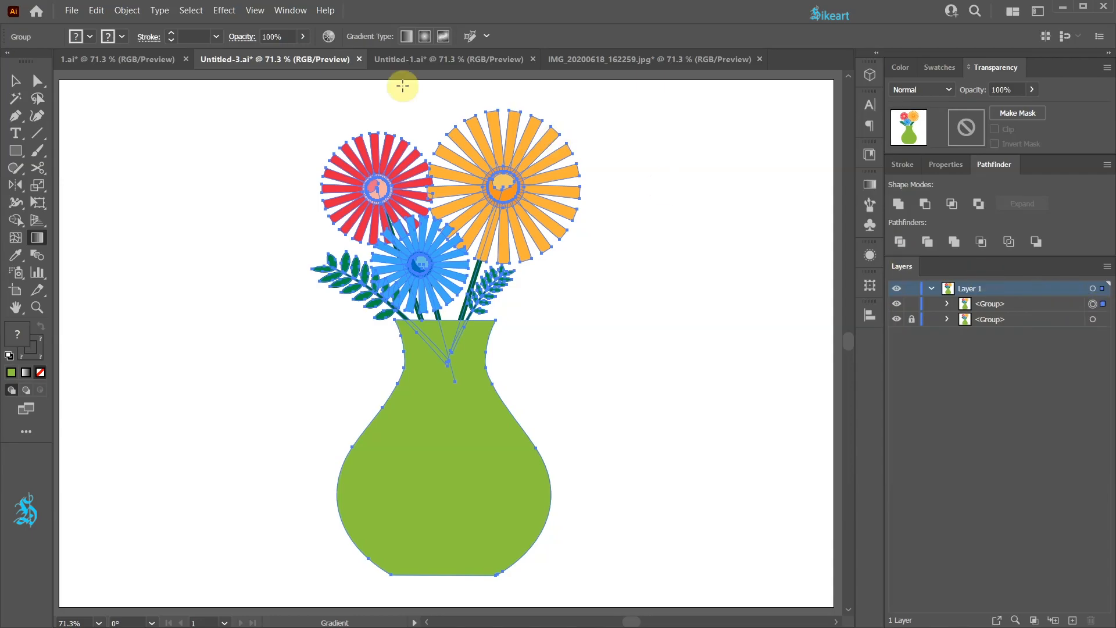
left_click(127, 11)
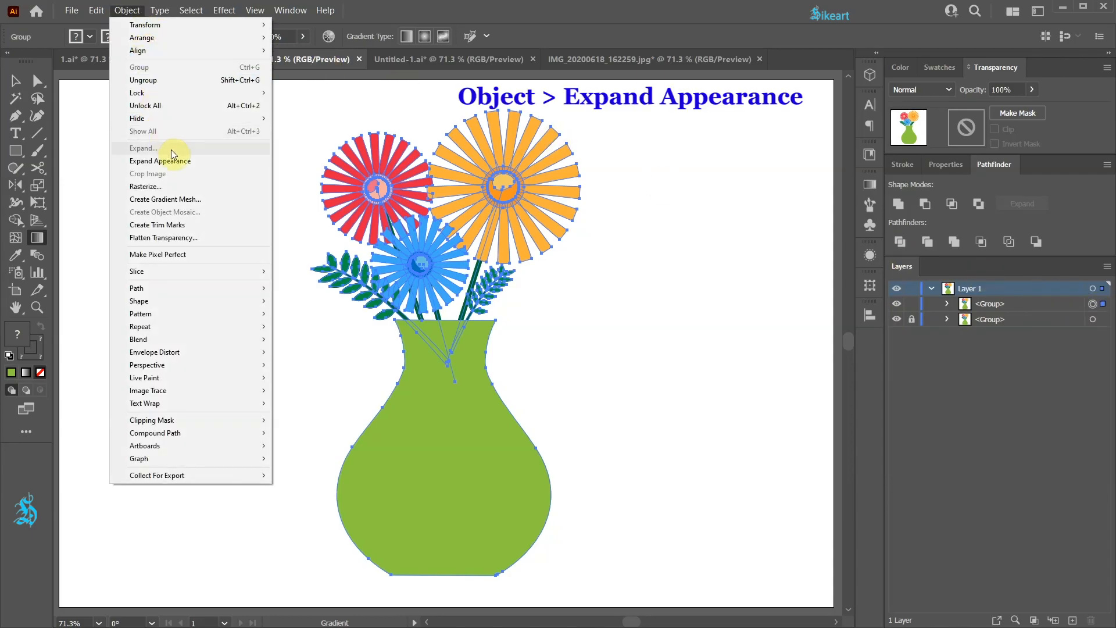
left_click(184, 165)
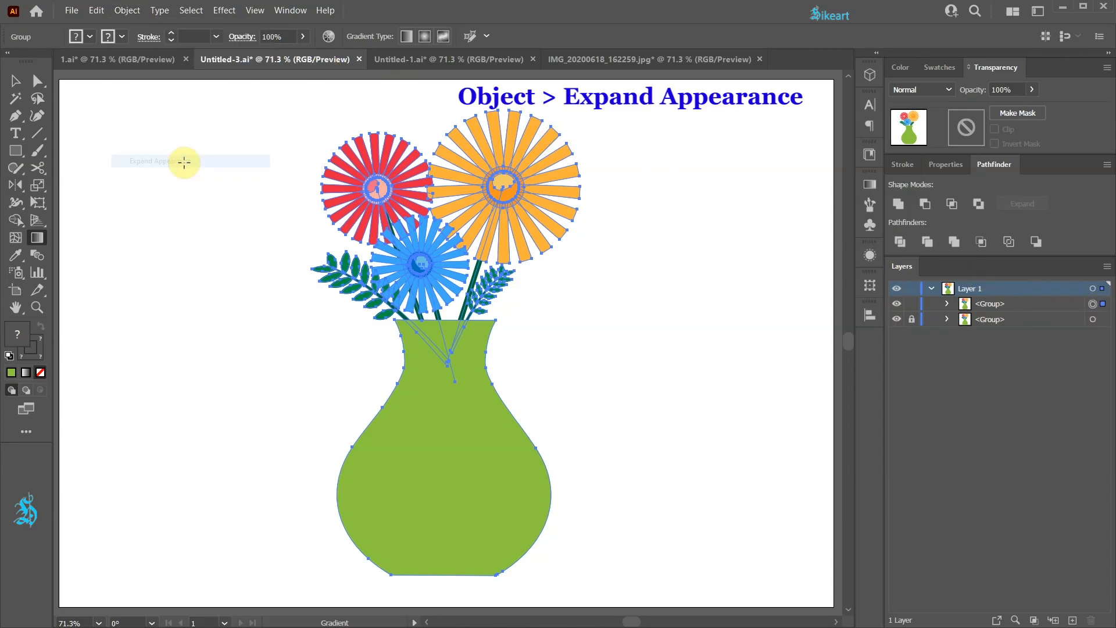
left_click(128, 10)
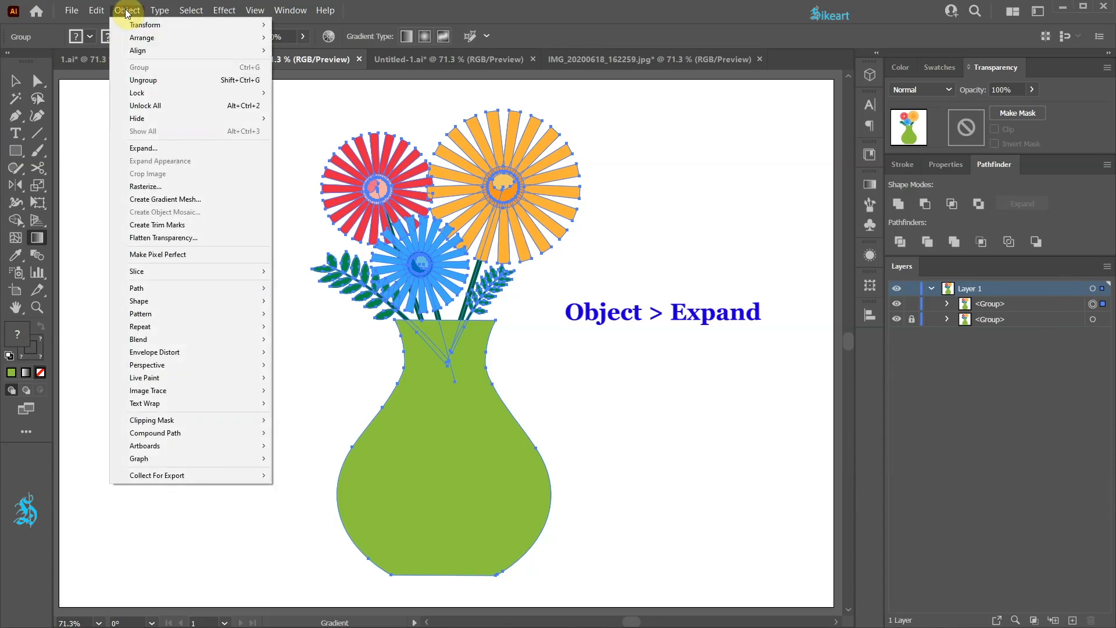
left_click(145, 148)
left_click(620, 249)
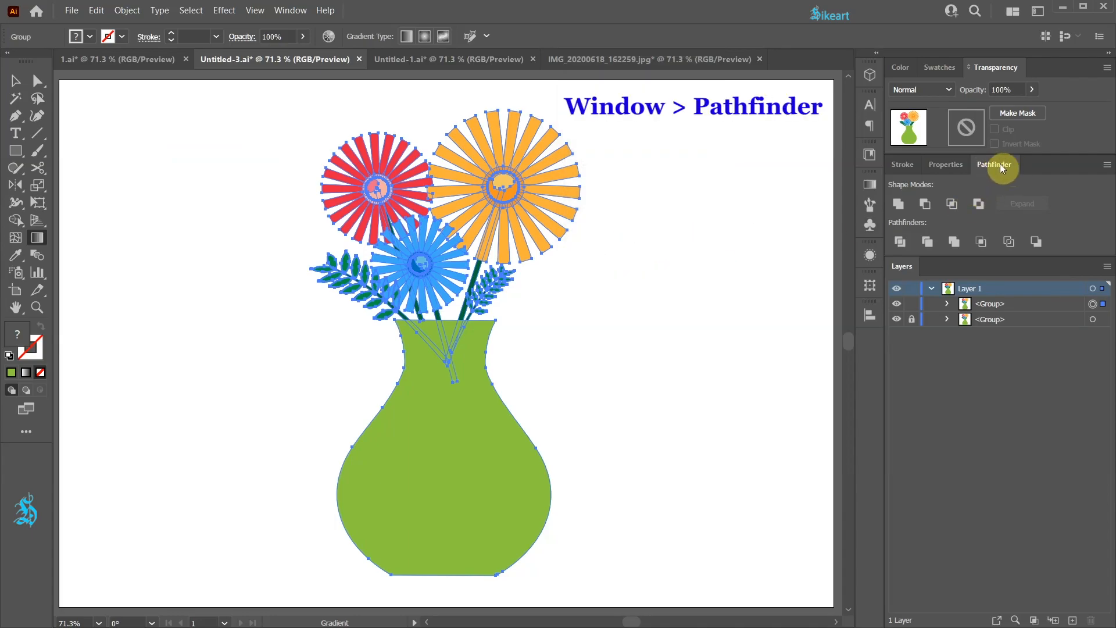
- Unite the expanded front copy into a single silhouette, toggling its visibility to compare it with the original
left_click(902, 204)
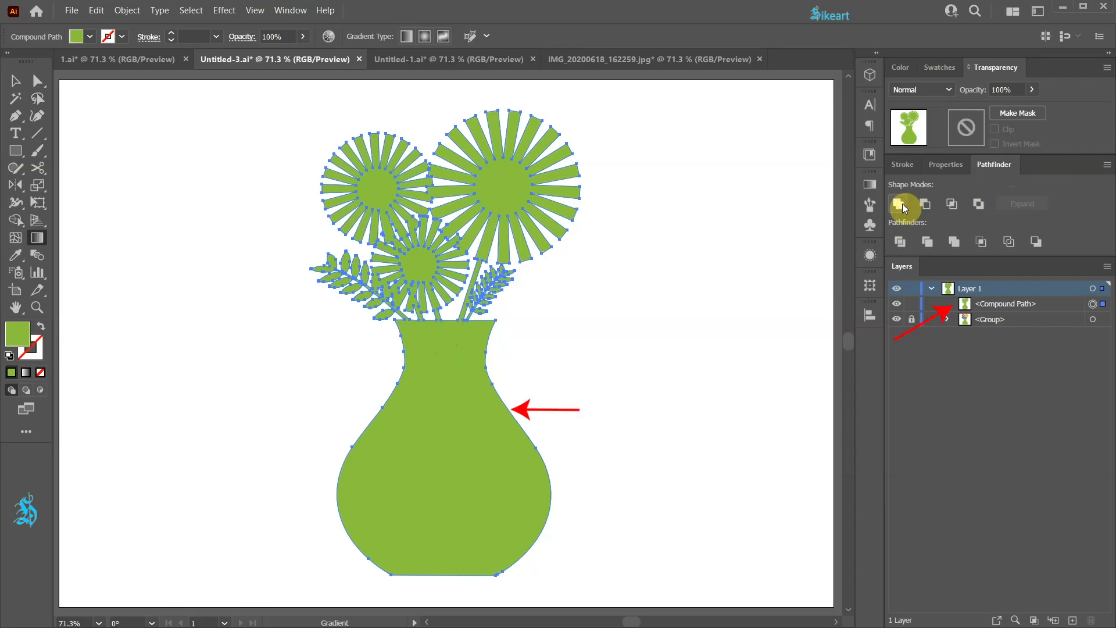
left_click(896, 304)
left_click(897, 304)
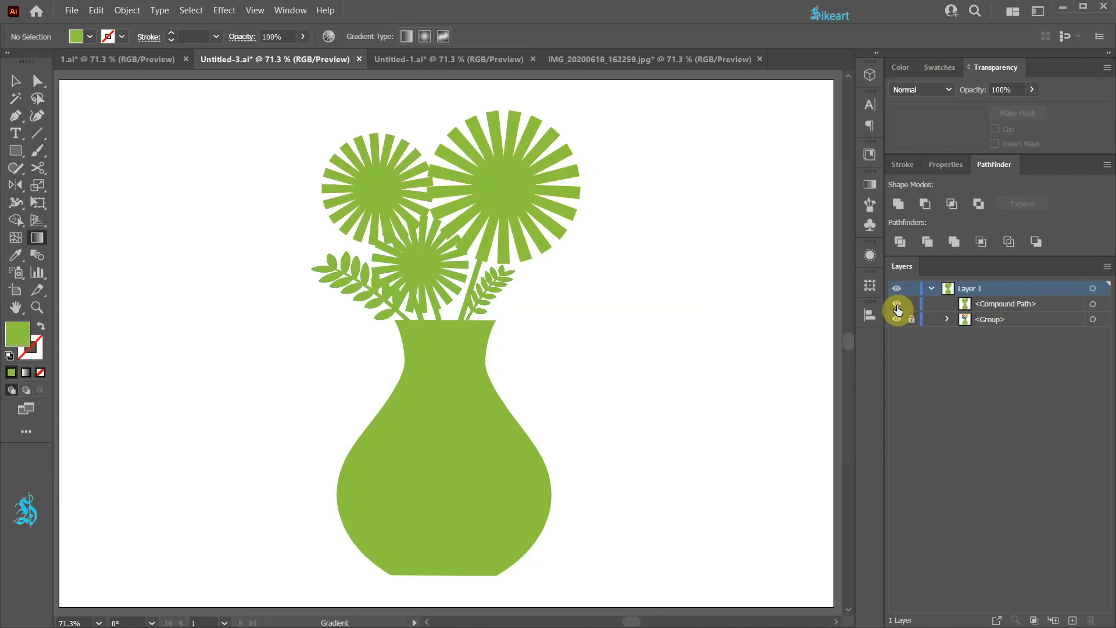
- Fill the united silhouette with the White, Black gradient swatch and cut it to the clipboard
left_click(1092, 305)
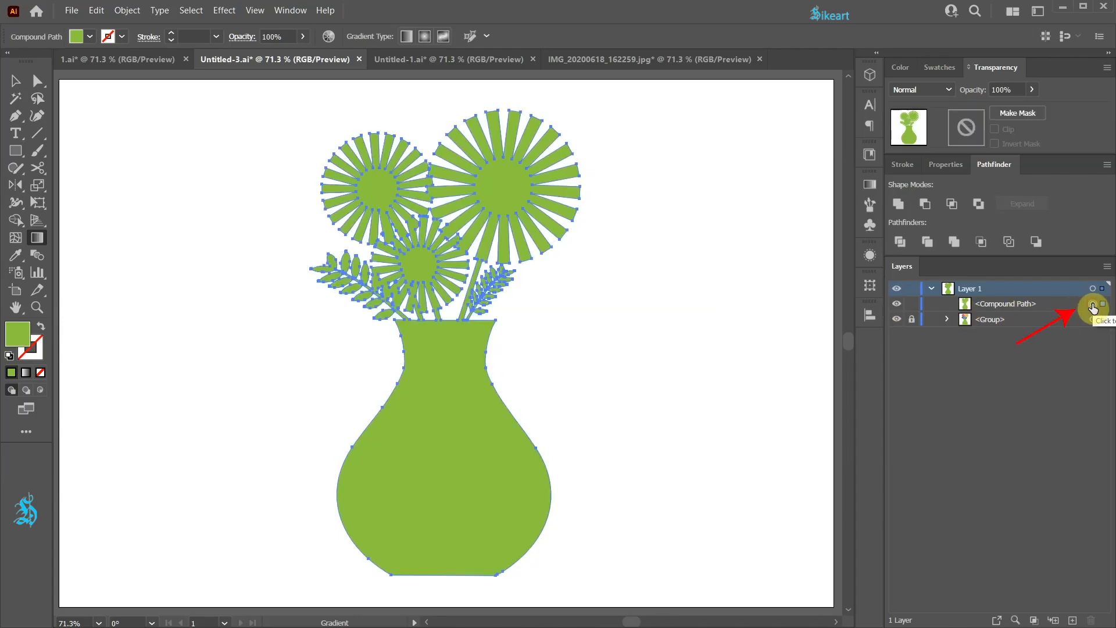
left_click(939, 67)
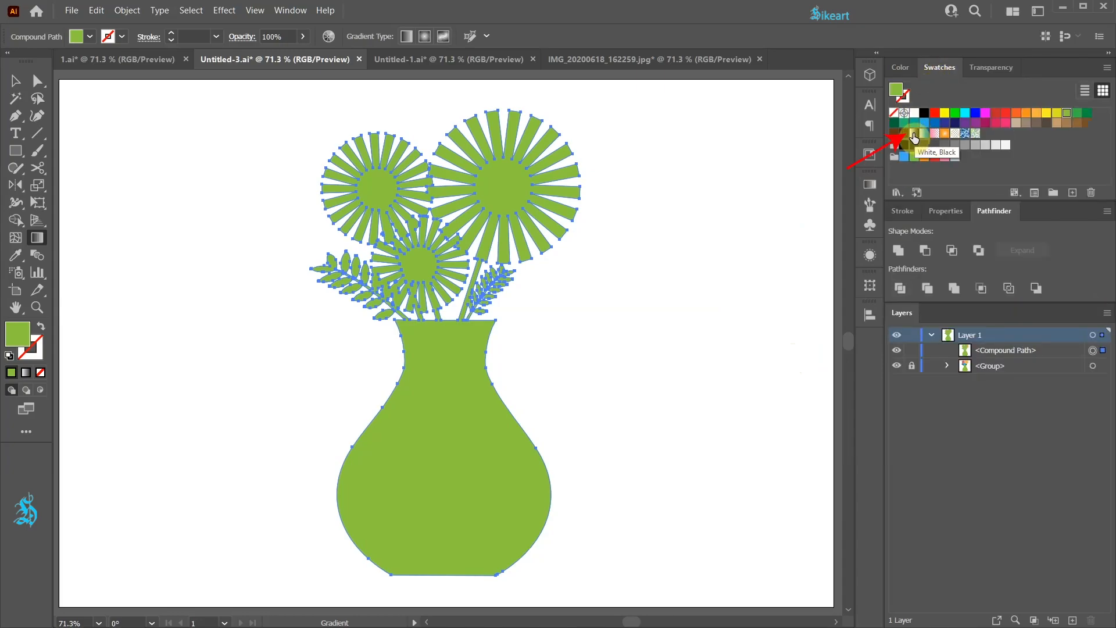
left_click(914, 137)
key("ctrl+x")
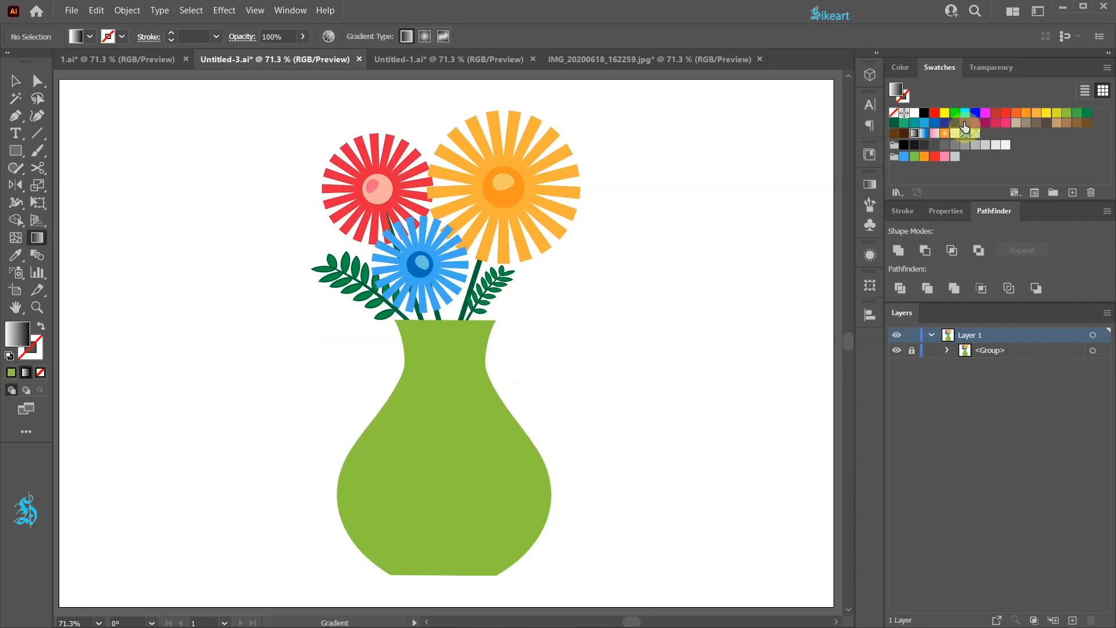
- Unlock the original flower vase group and create an empty opacity mask on it, opened for editing
left_click(995, 68)
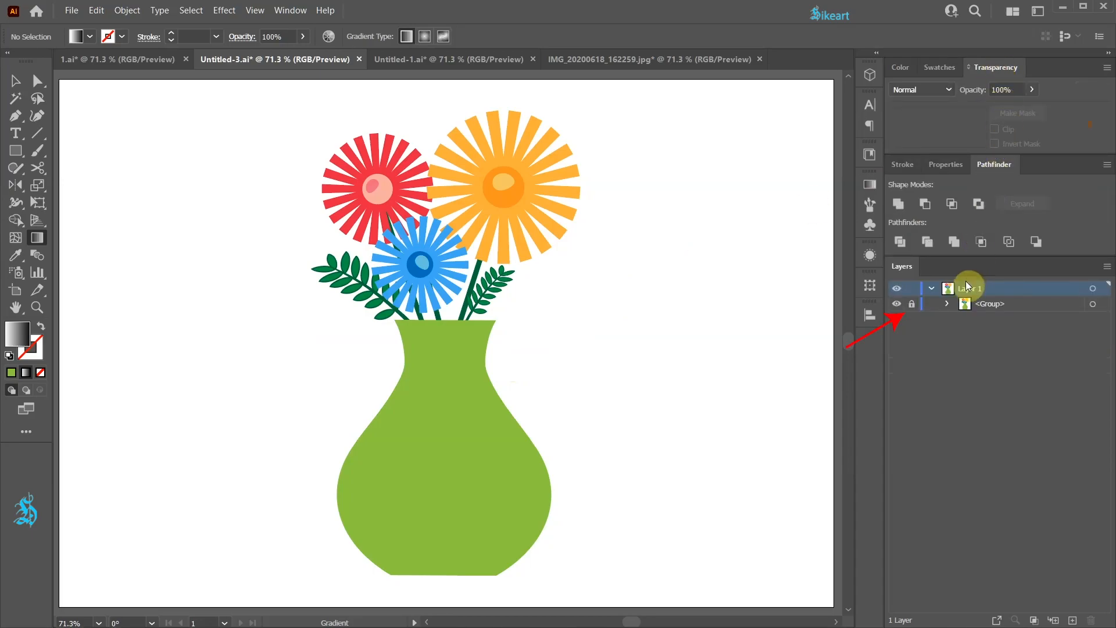
left_click(912, 305)
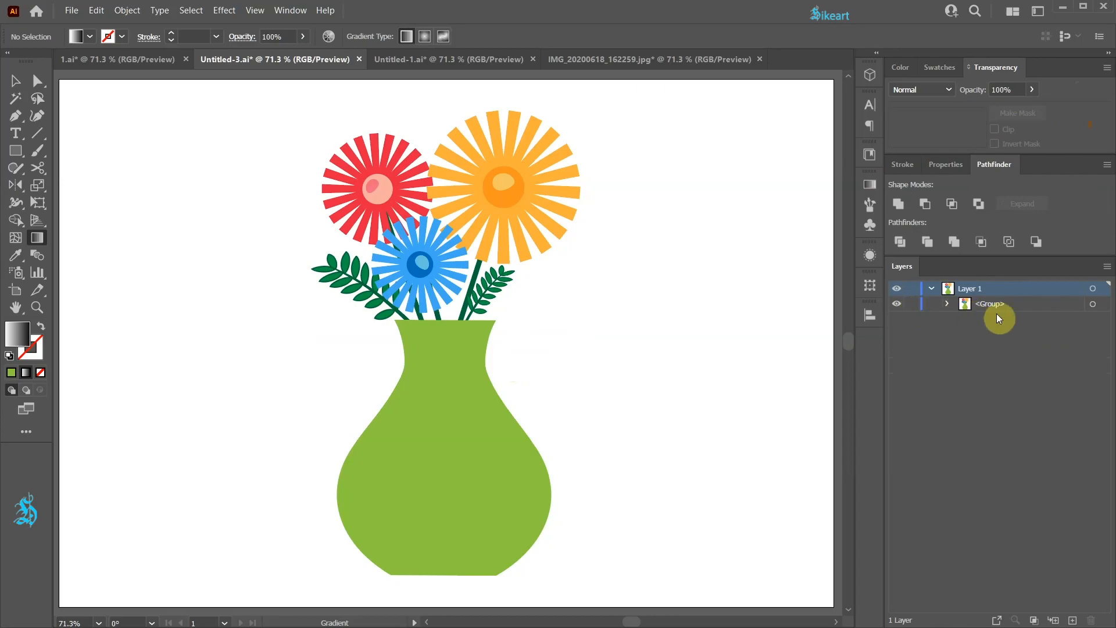
left_click(1094, 305)
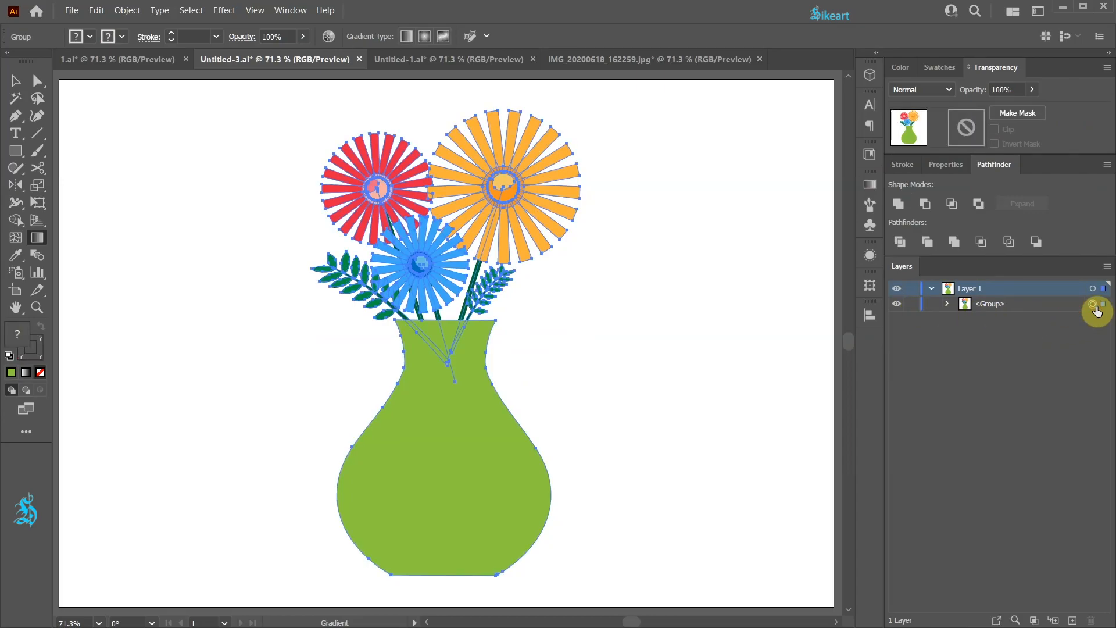
double_click(967, 129)
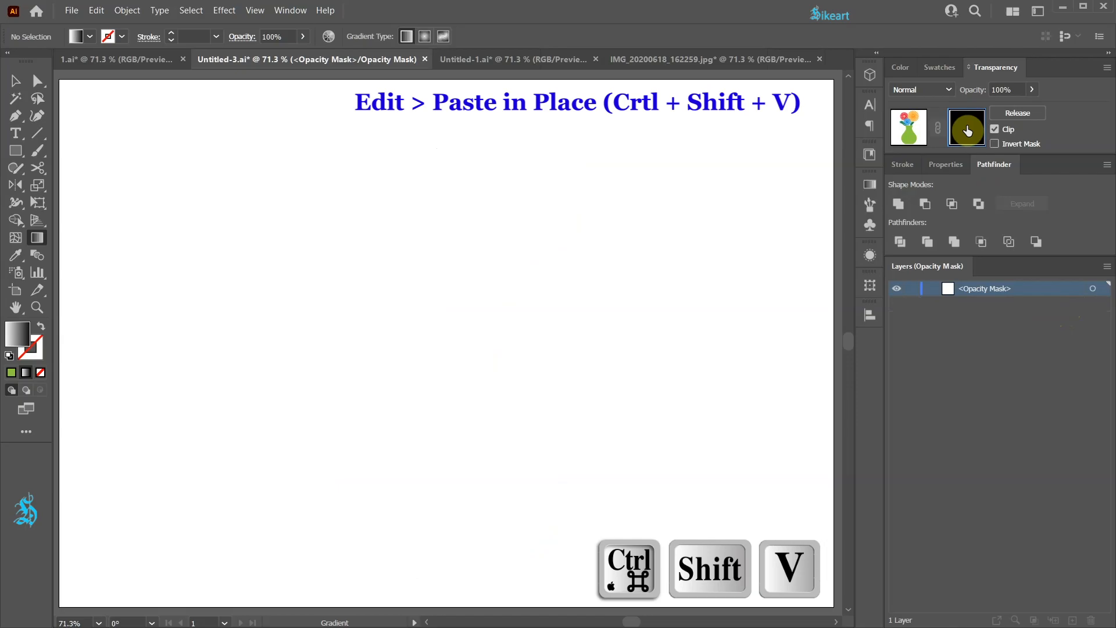
- Paste the gradient silhouette in place into the opacity mask and shorten its gradient so the flower vase fades out before its right edge
key("ctrl+shift+v")
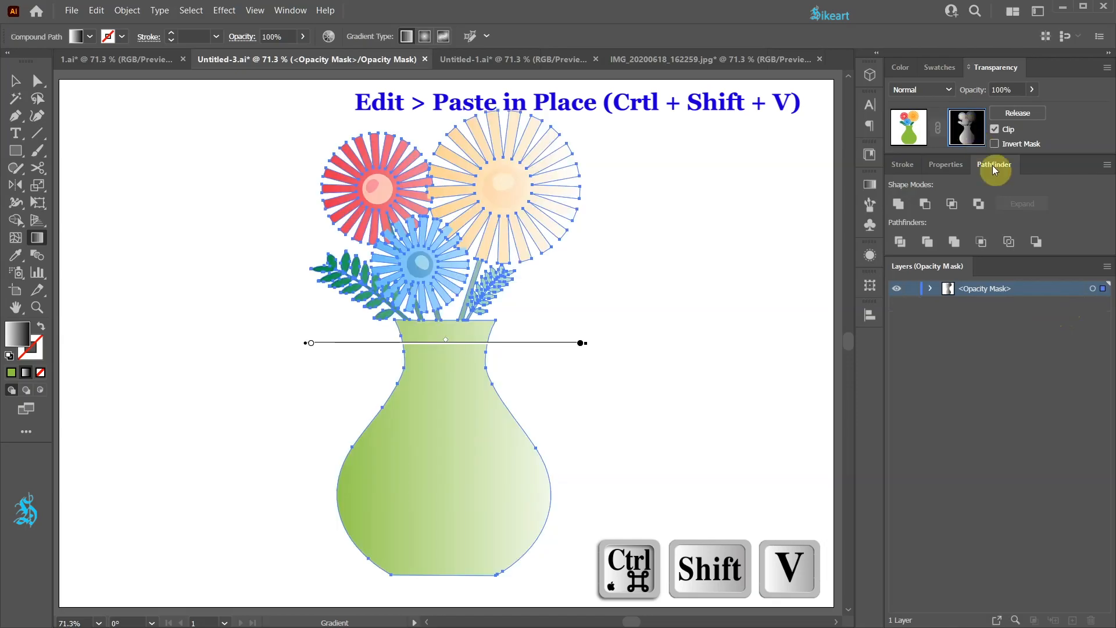
key("g")
left_click_drag(580, 343, 515, 343)
left_click_drag(311, 343, 540, 346)
left_click(741, 491)
key("ctrl+shift+d")
key("ctrl+shift+d")
key("g")
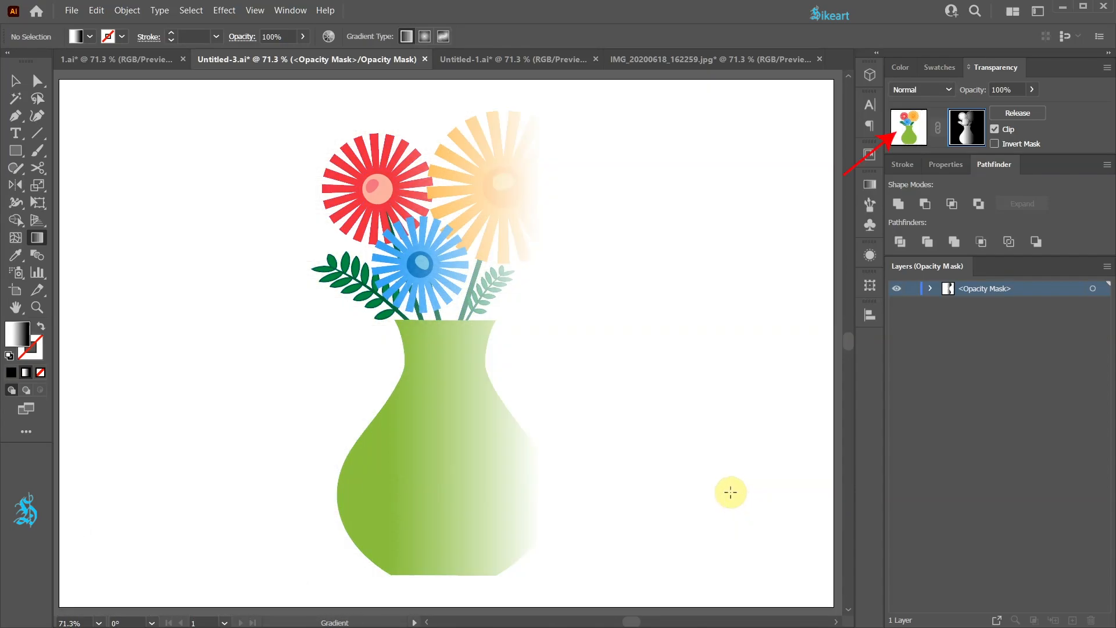
- Stop editing the opacity mask and recolor the vase body inside the masked group from green to a blue swatch
left_click(914, 125)
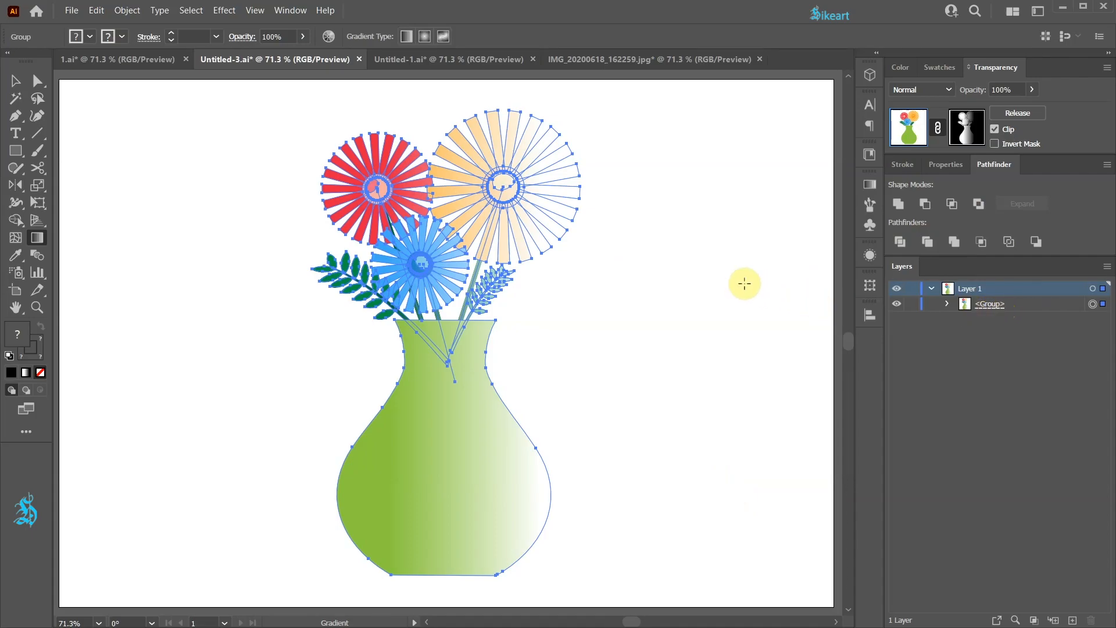
key("a")
left_click(693, 284)
left_click(453, 406)
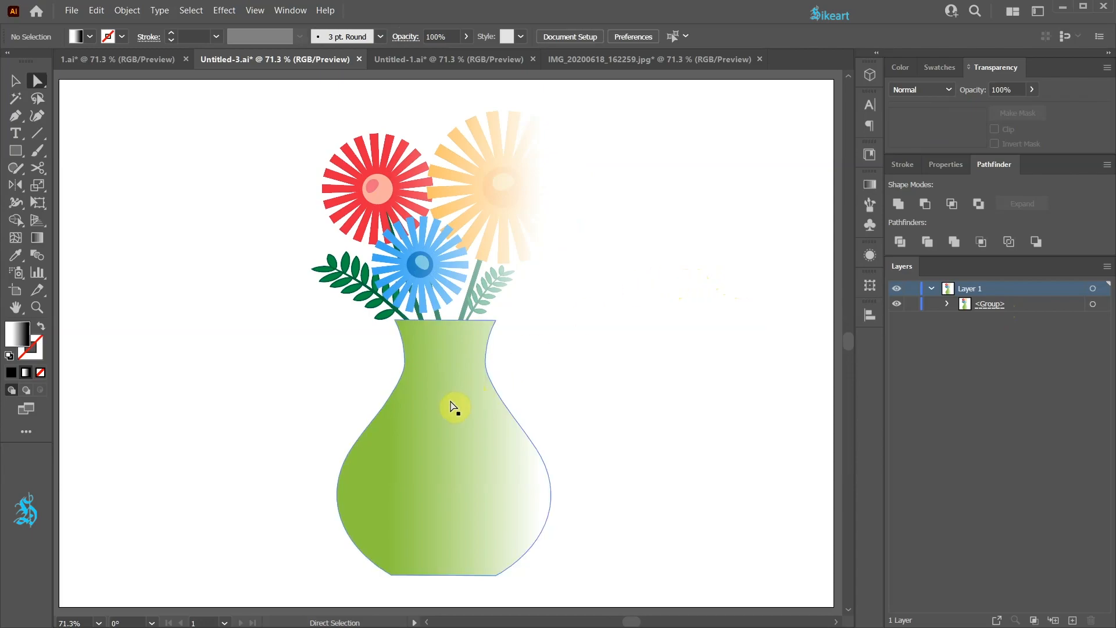
left_click(938, 68)
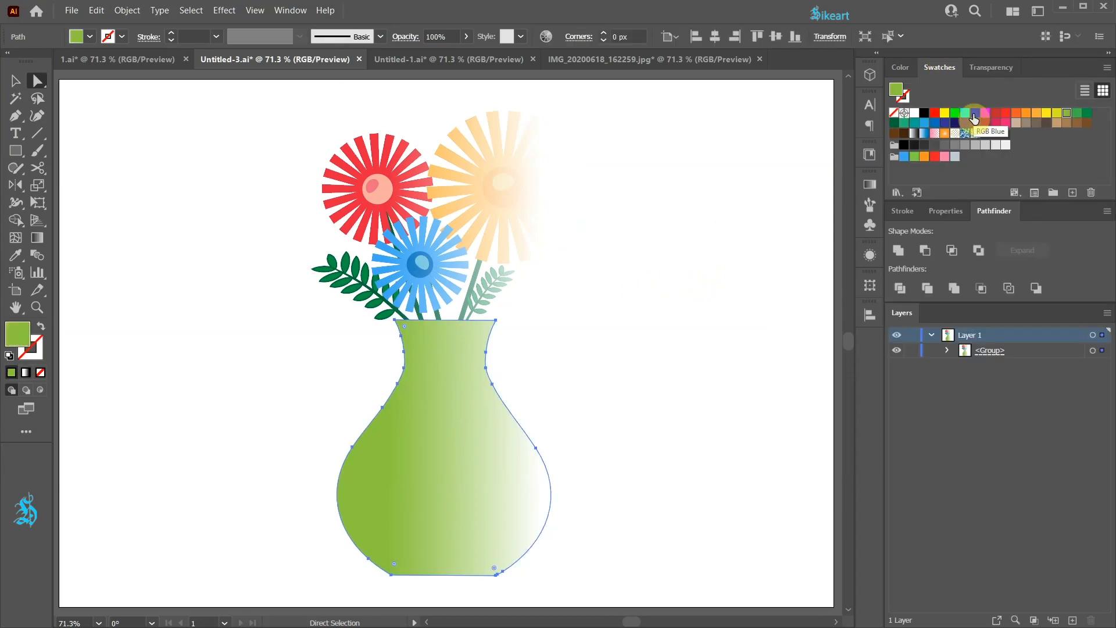
left_click(924, 123)
left_click(540, 423)
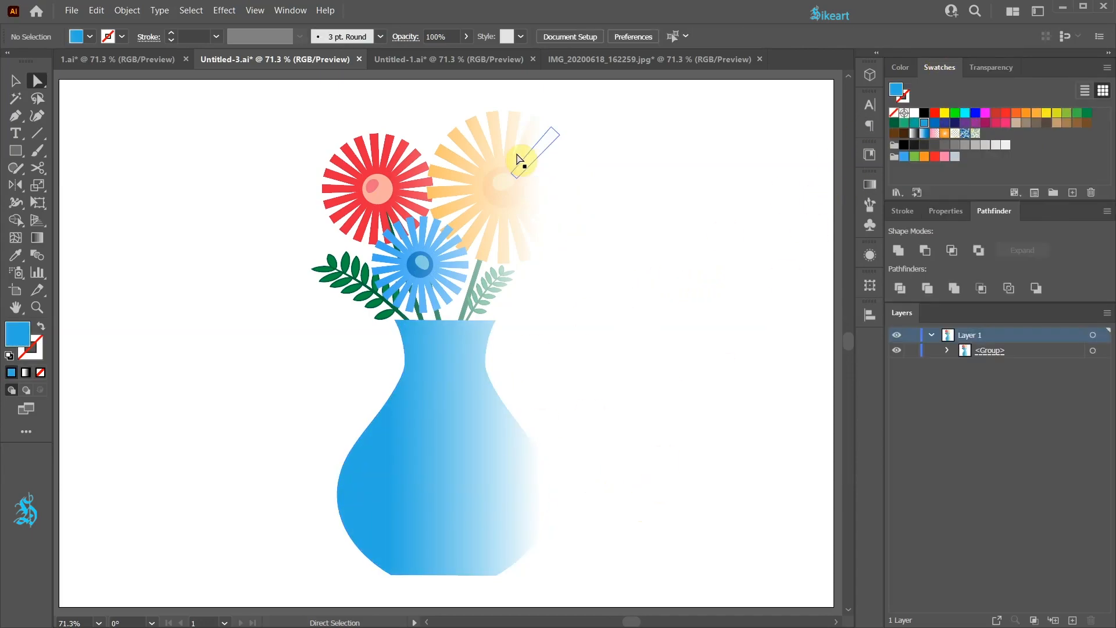
- Switch to the Untitled-1.ai document and paste a copy of the green vase path in front of the original
left_click(457, 60)
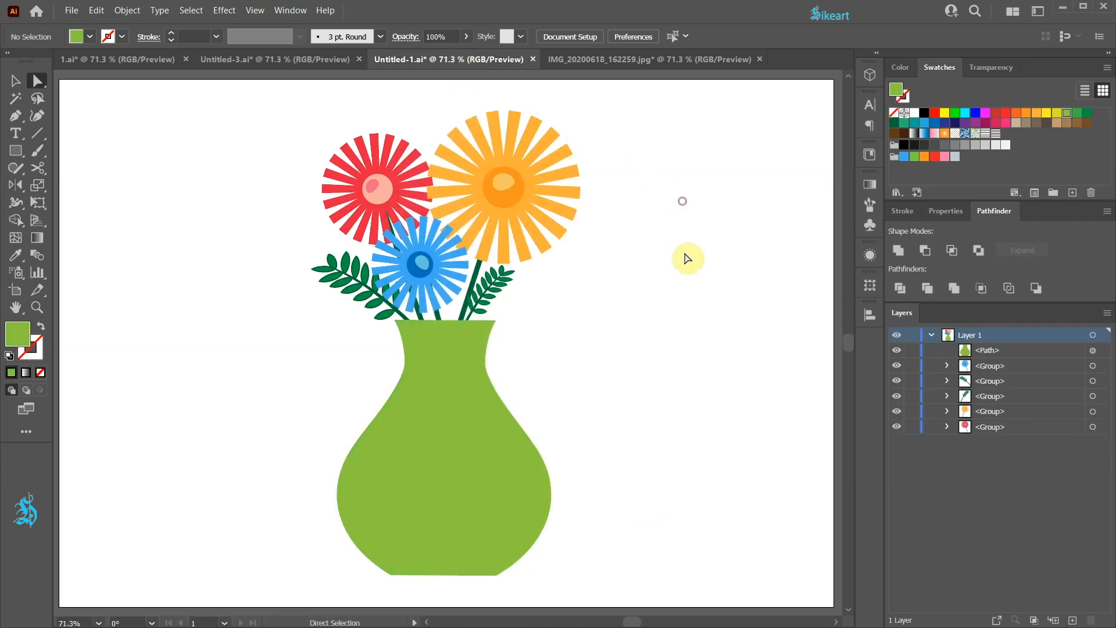
key("ctrl+f")
left_click(995, 134)
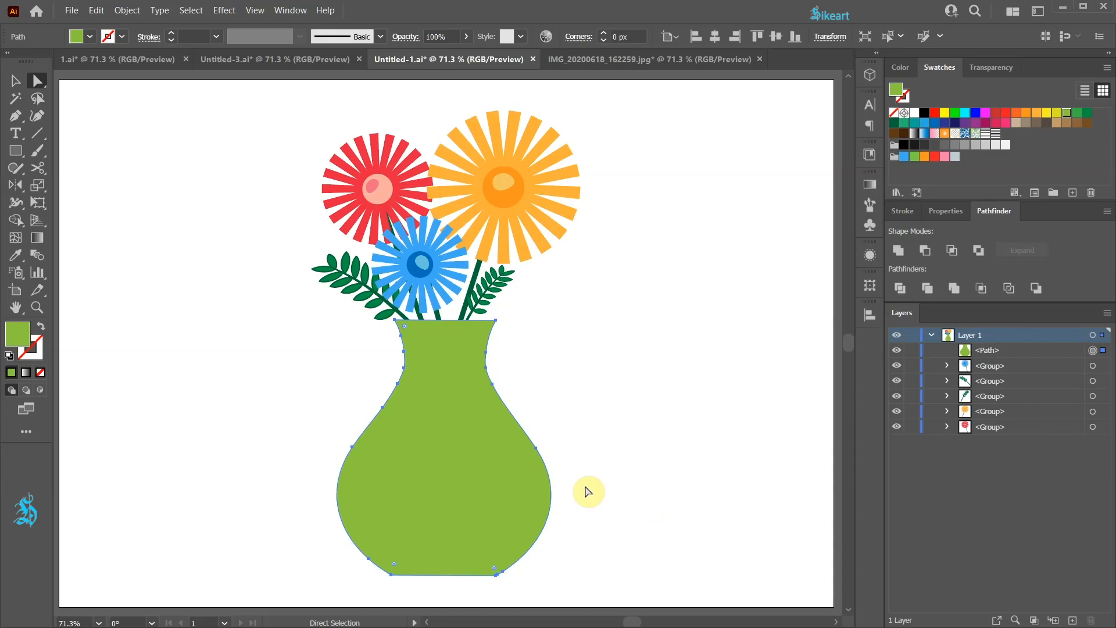
key("ctrl+c")
key("ctrl+f")
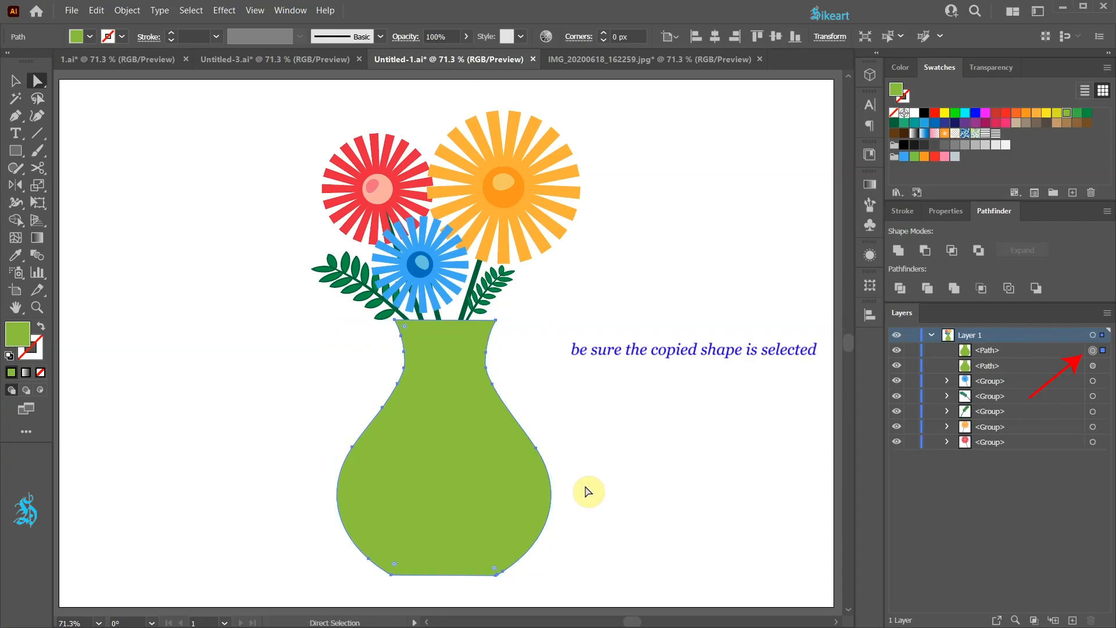
- Check the Basic Graphics_Lines pattern library, close it, and fill the front vase copy with the 6 lpi 30% line pattern
left_click(995, 134)
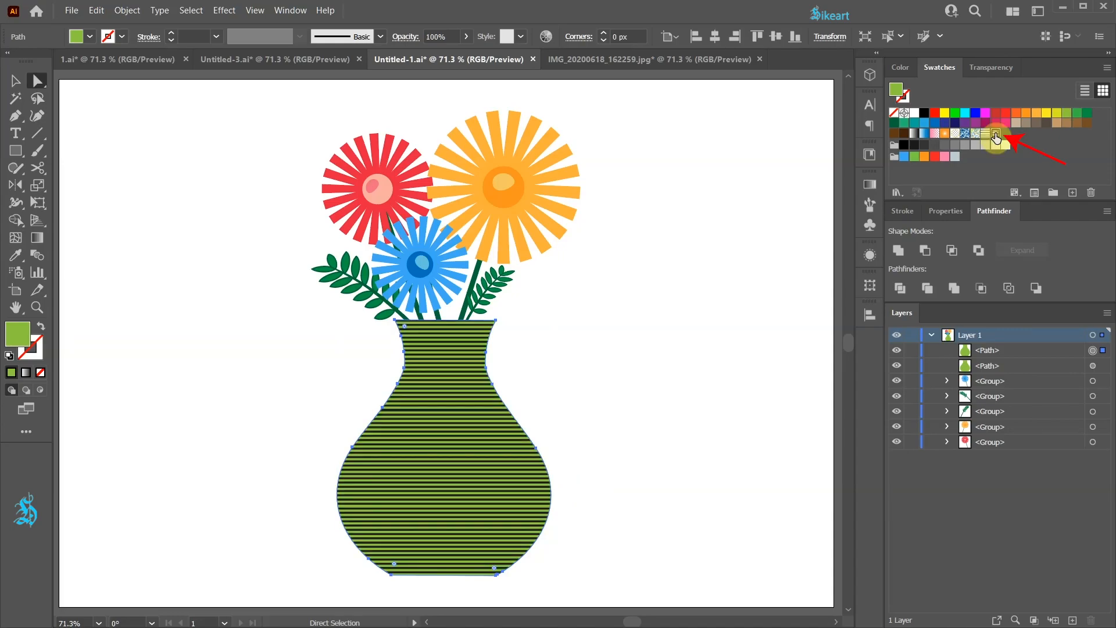
key("ctrl+z")
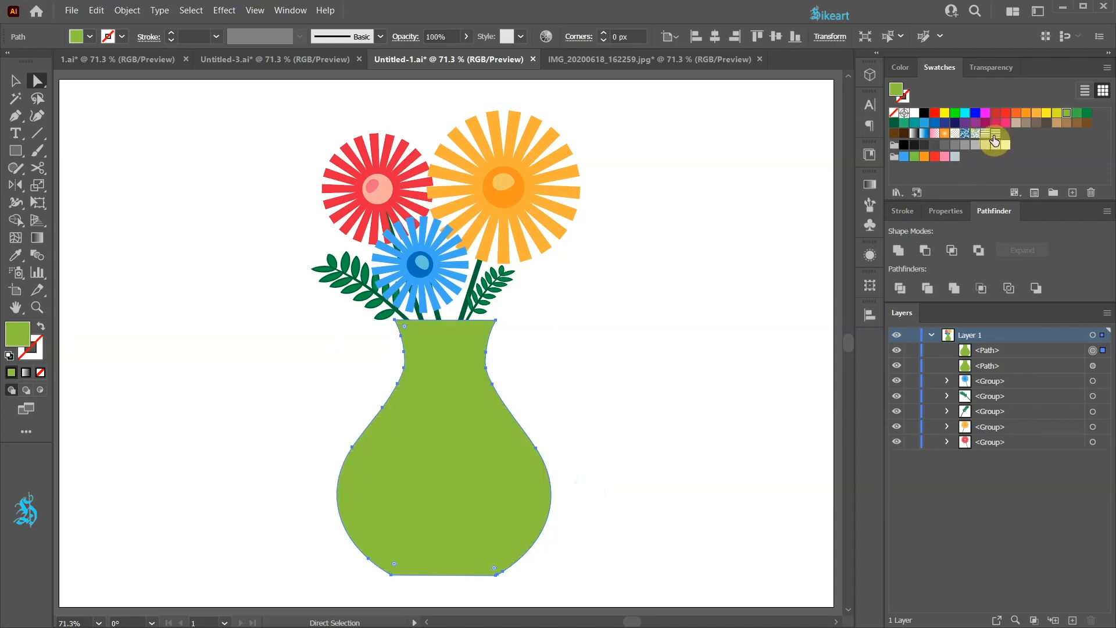
left_click(896, 193)
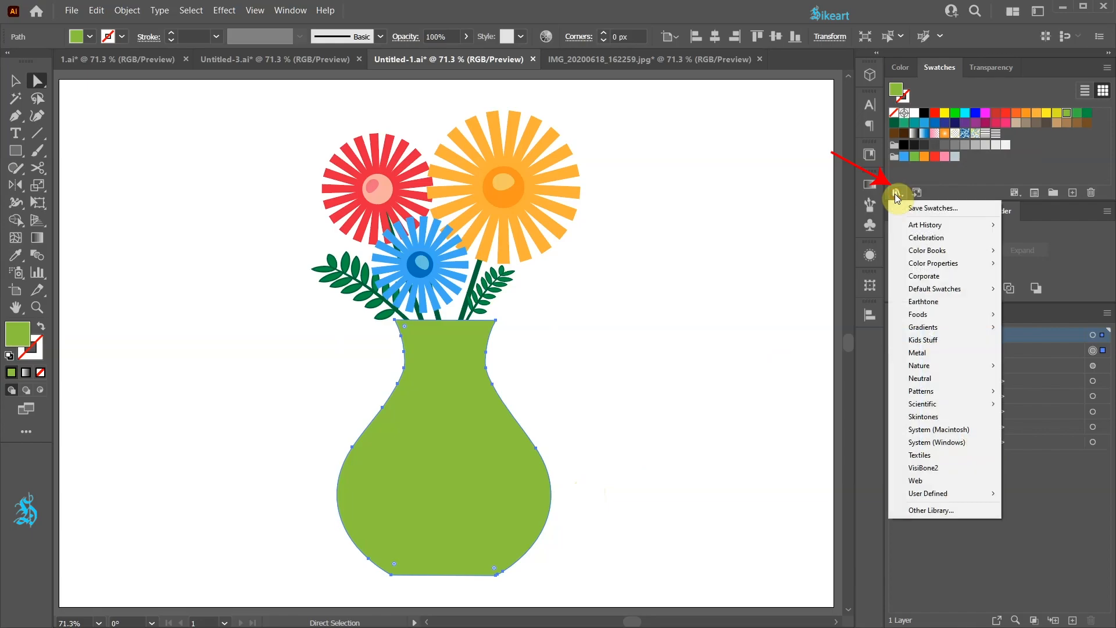
mouse_move(960, 393)
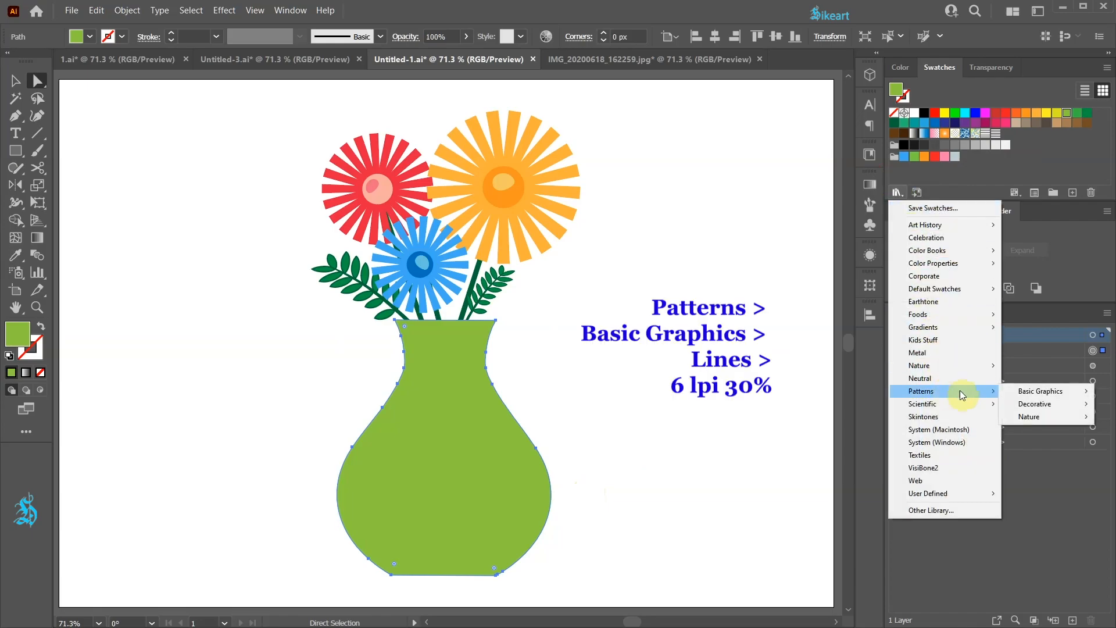
mouse_move(1043, 391)
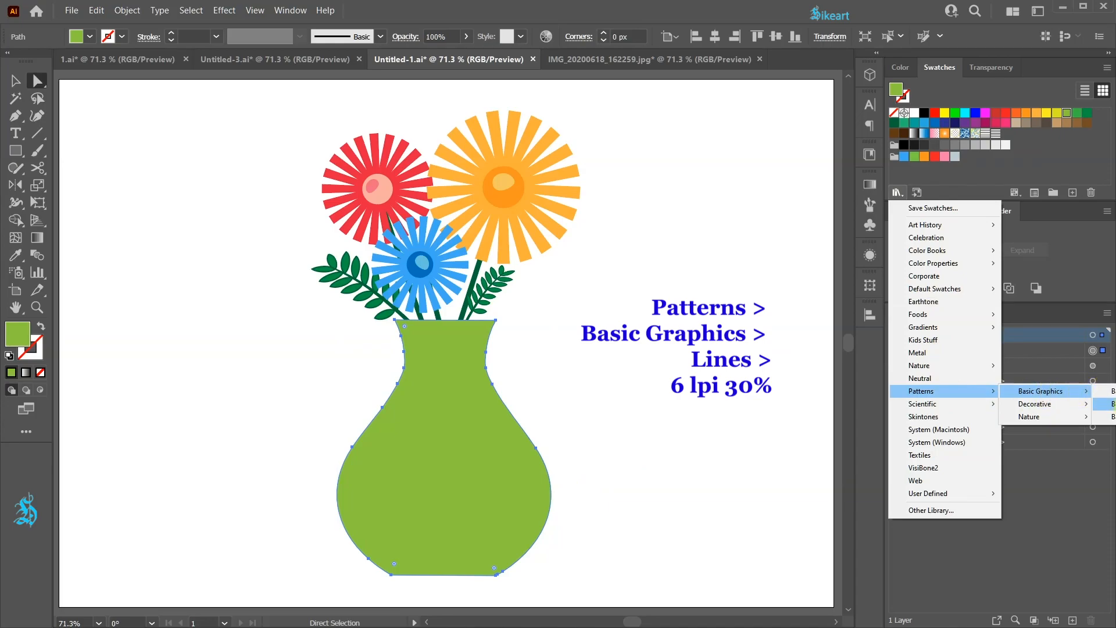
left_click(1107, 404)
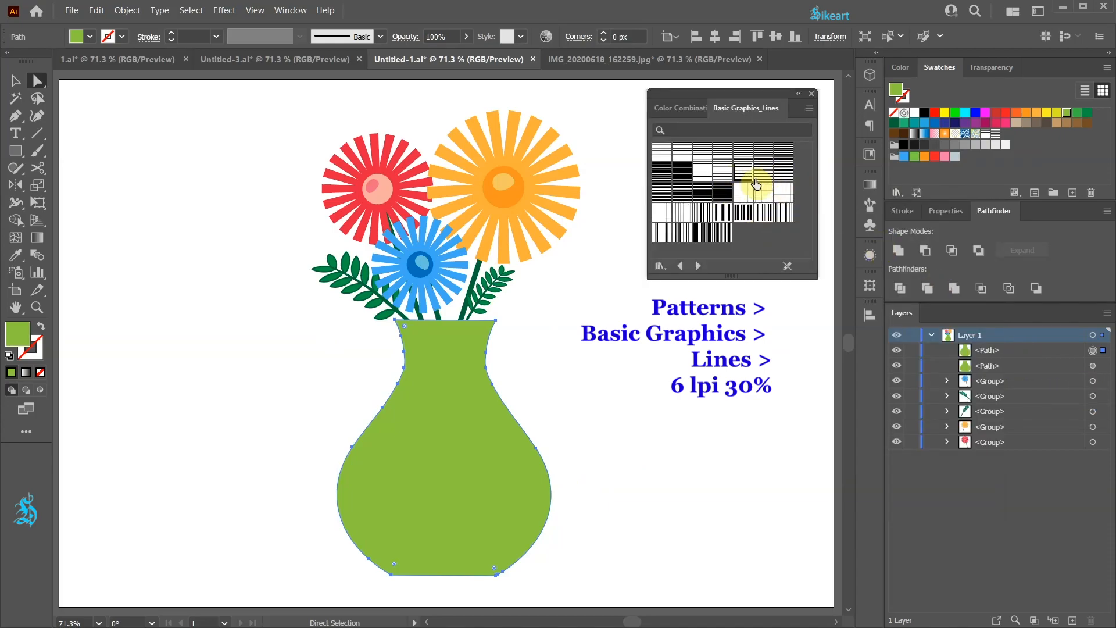
left_click(811, 93)
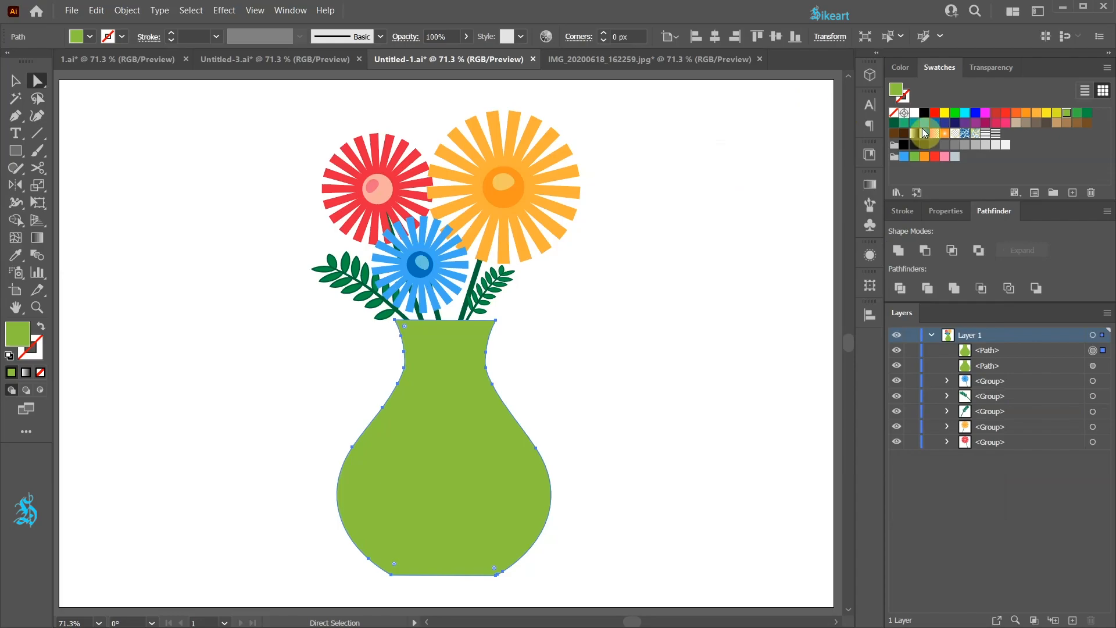
left_click(995, 136)
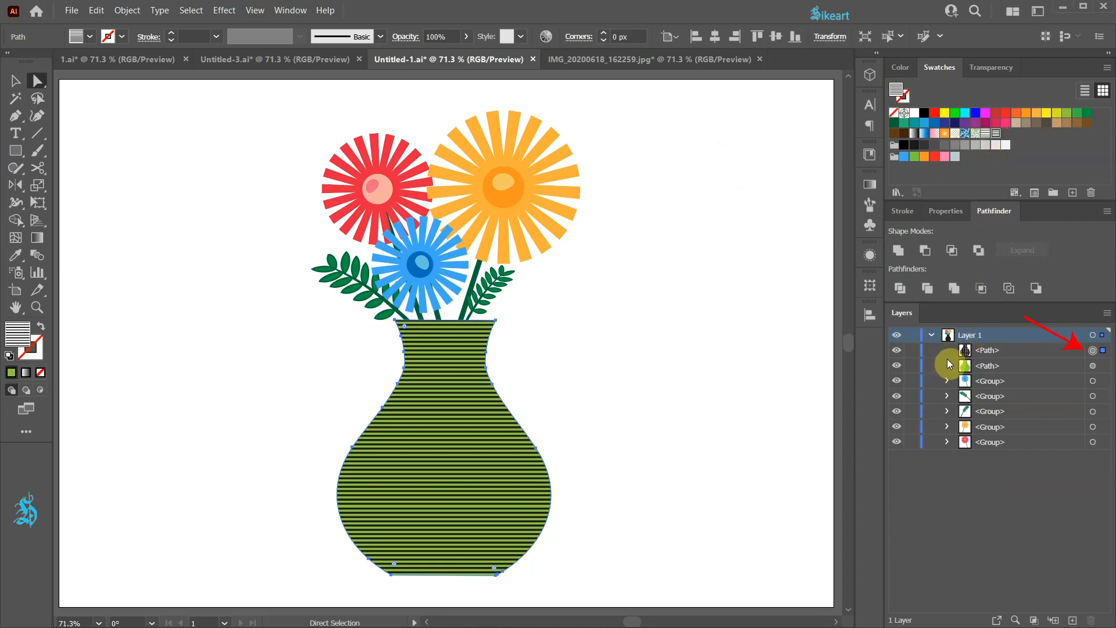
- Paste a copy of the patterned vase in front, fill it with the White, Black gradient swatch, and cut it to the clipboard
key("ctrl+c")
key("ctrl+f")
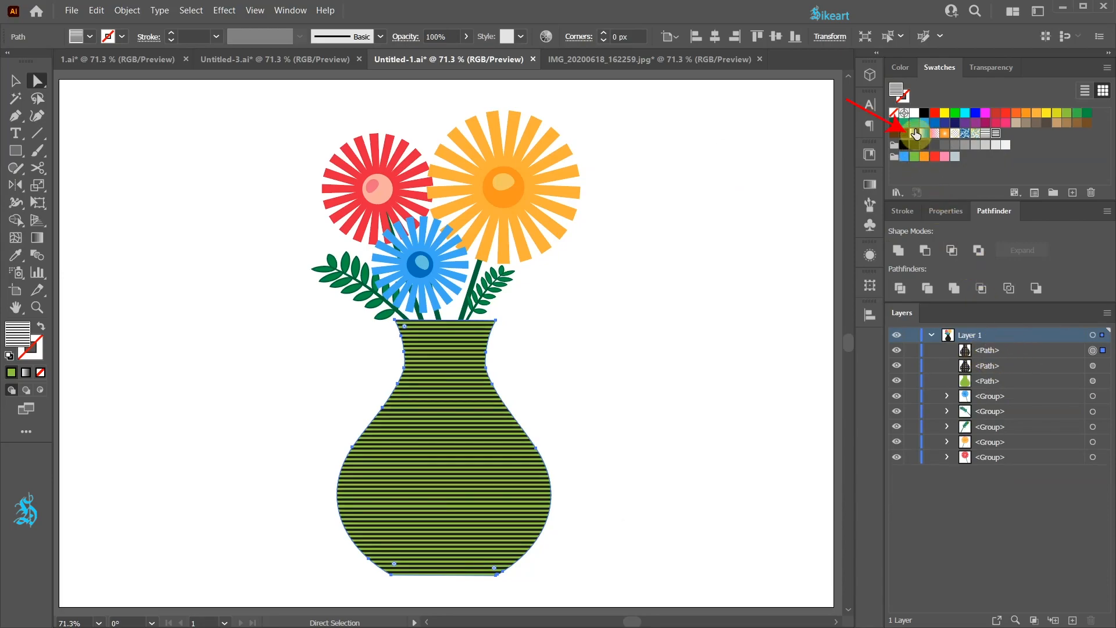
left_click(914, 133)
key("ctrl+x")
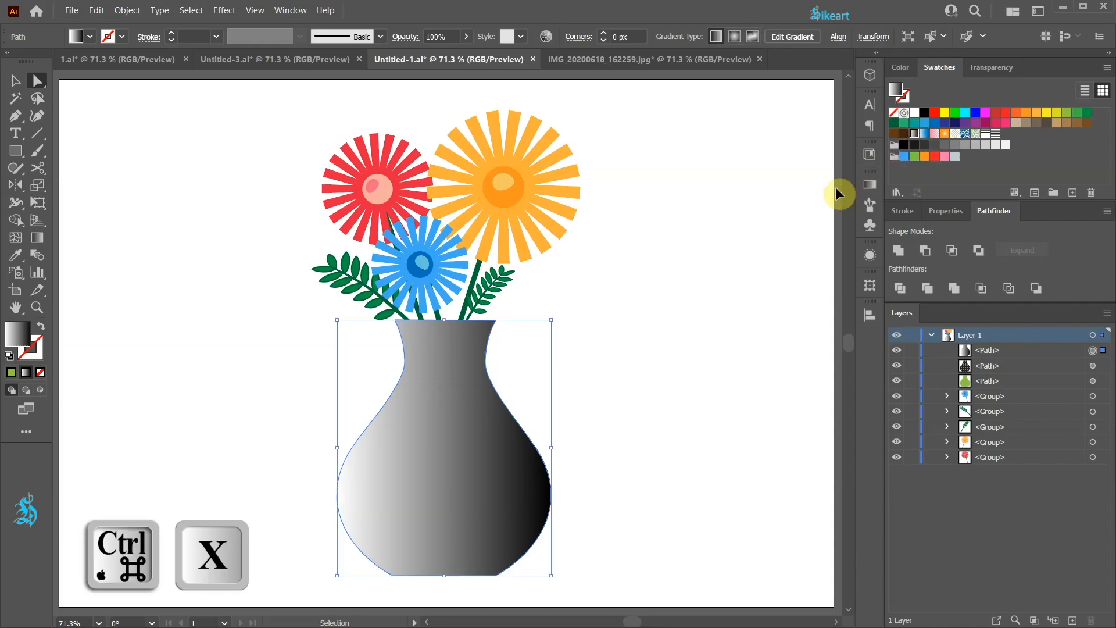
key("ctrl+x")
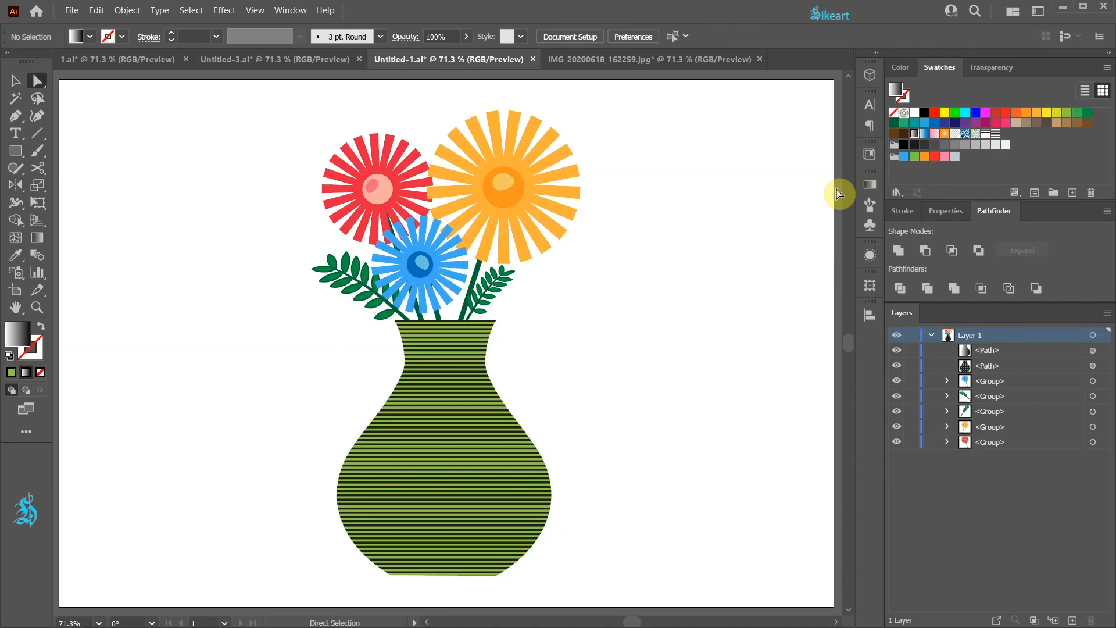
- Create an empty opacity mask on the line-patterned vase path and paste the gradient vase in place inside it
left_click(1094, 351)
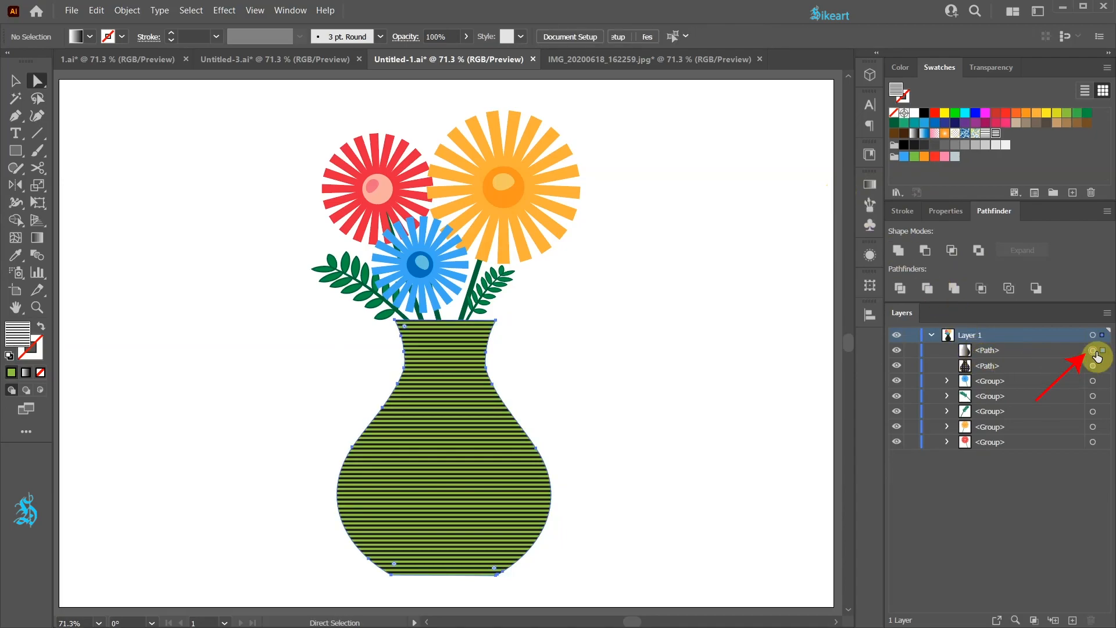
left_click(989, 70)
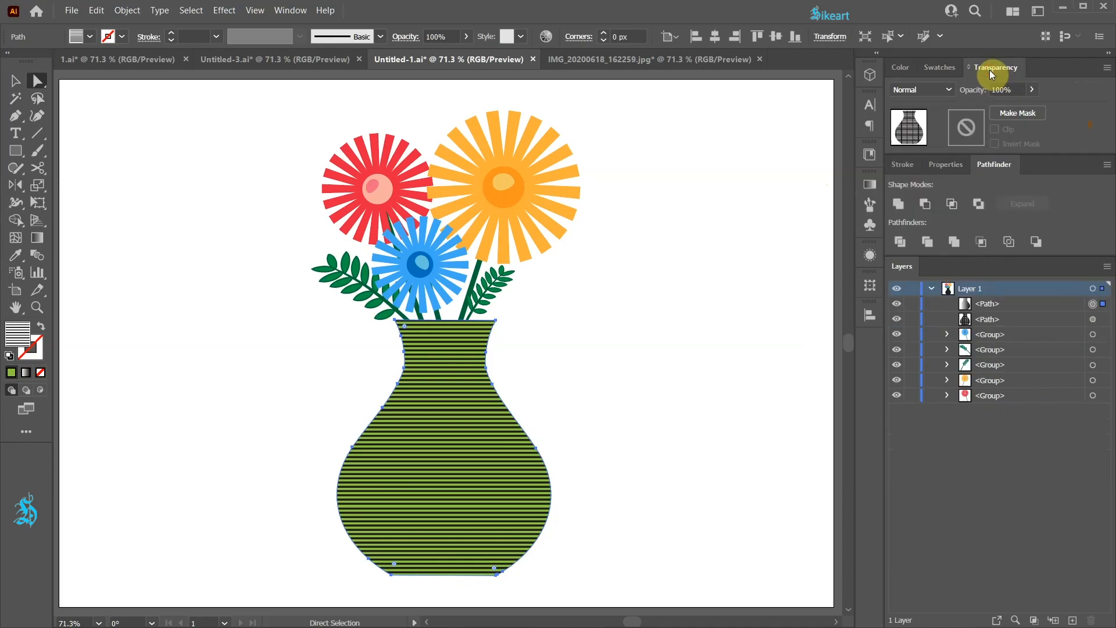
double_click(969, 133)
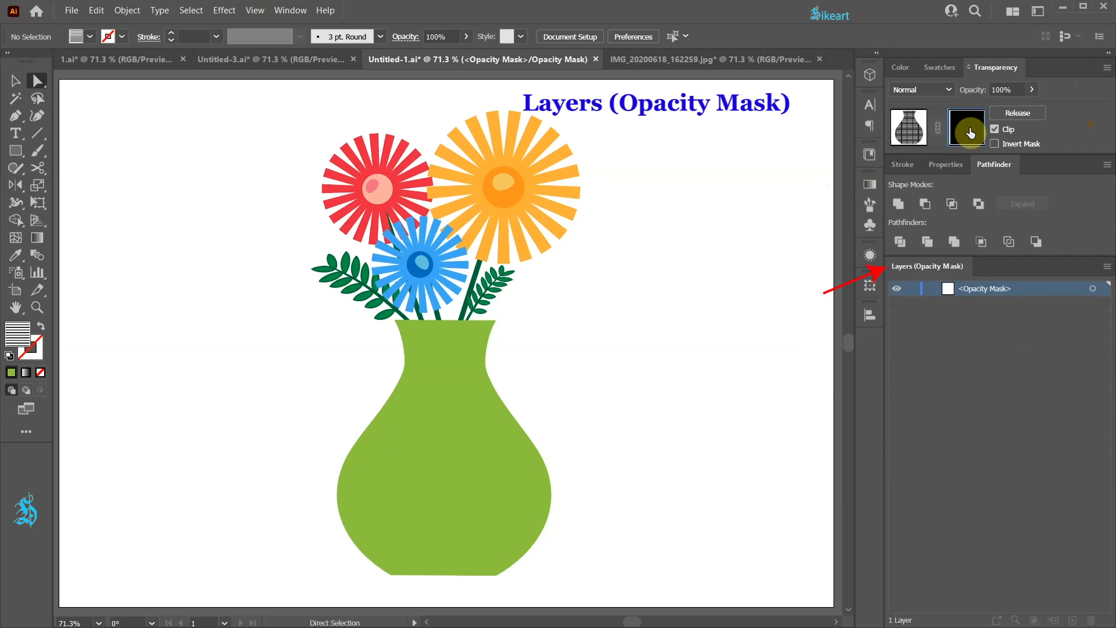
key("ctrl+shift+v")
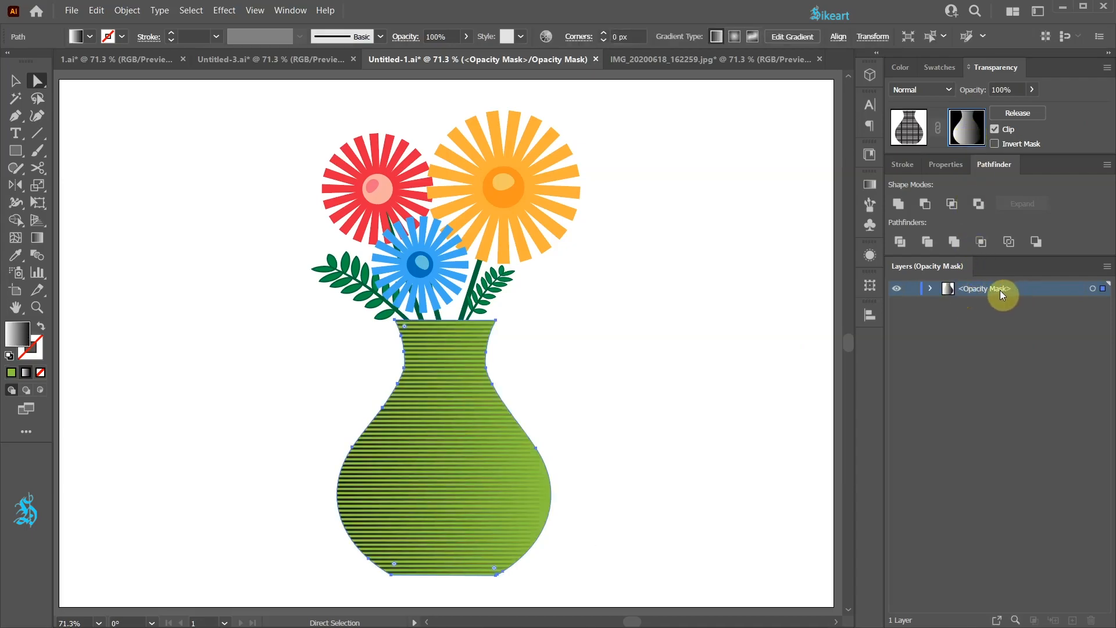
- Shorten the mask's gradient so the stripes fade out around the vase's middle, then stop editing the mask and deselect
key("g")
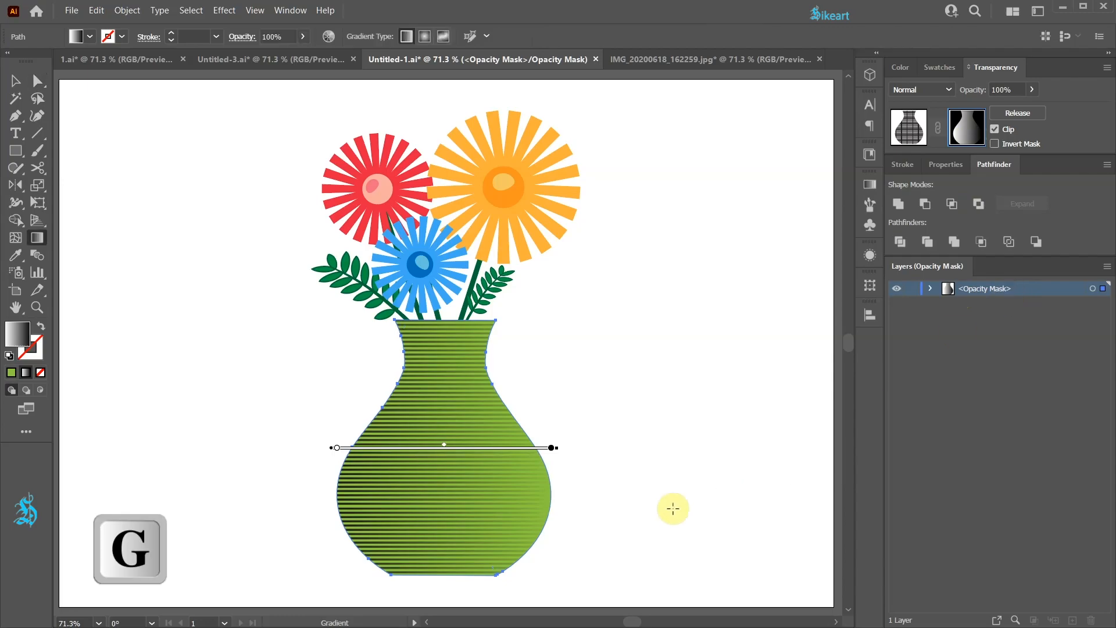
left_click_drag(551, 448, 497, 448)
left_click_drag(417, 445, 366, 447)
left_click(822, 581)
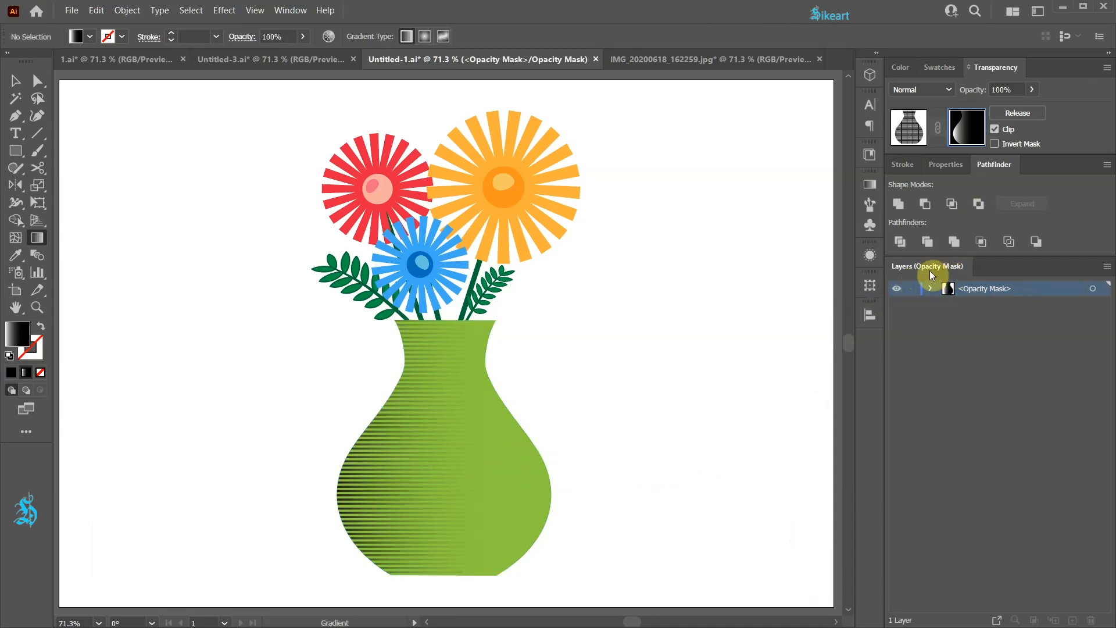
left_click(908, 126)
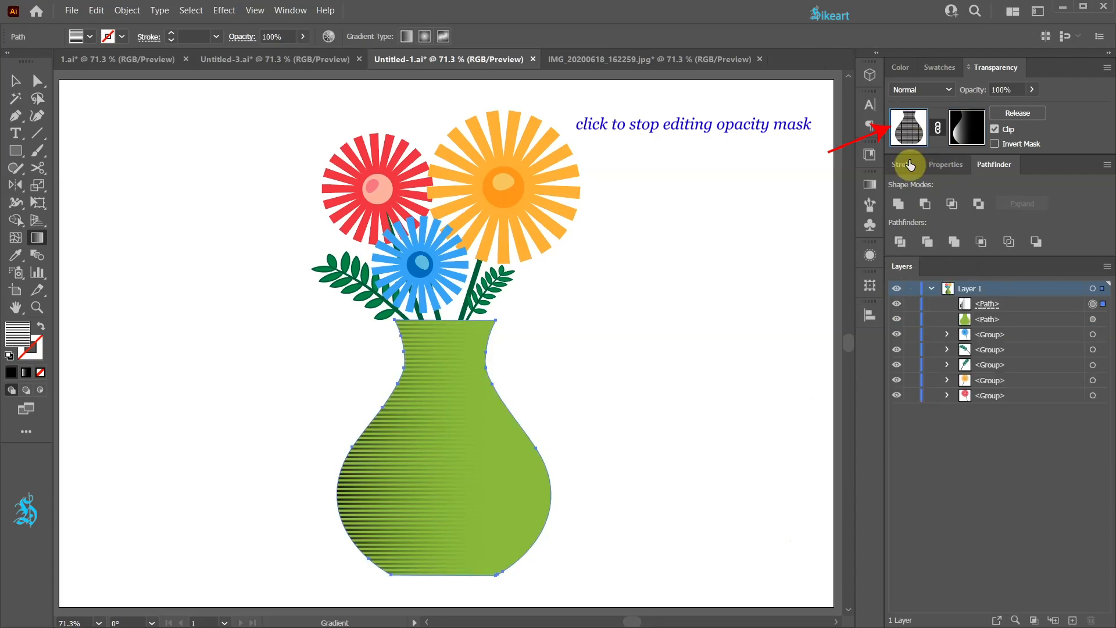
left_click(786, 301, "ctrl")
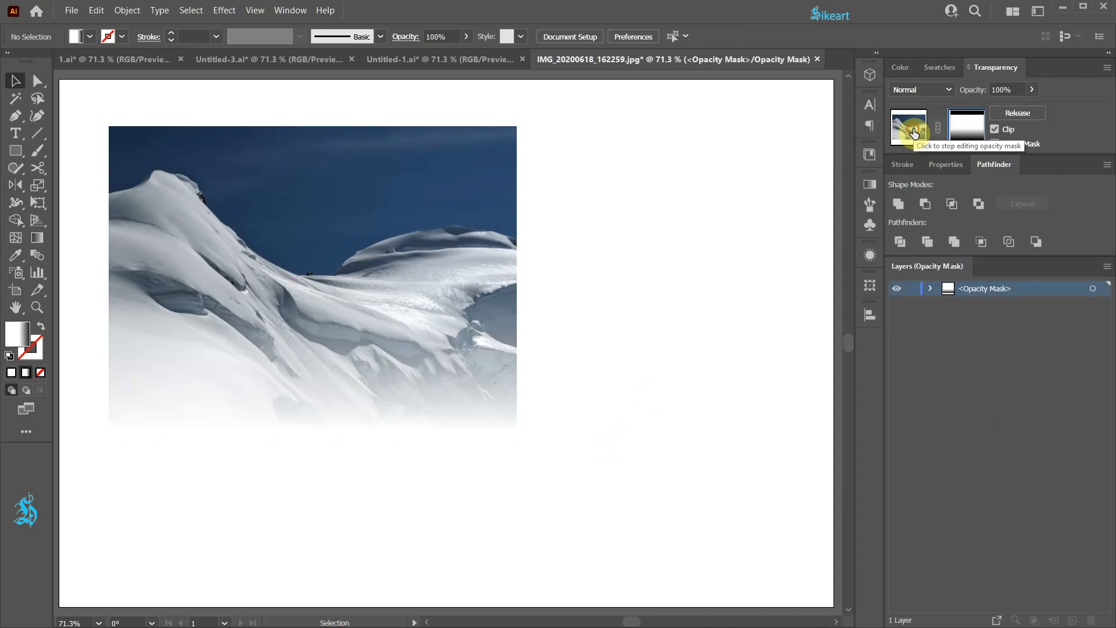
- In the IMG_20200618_162259.jpg document, lock the snowy mountain image and draw a white rectangle exactly covering it
left_click(913, 133)
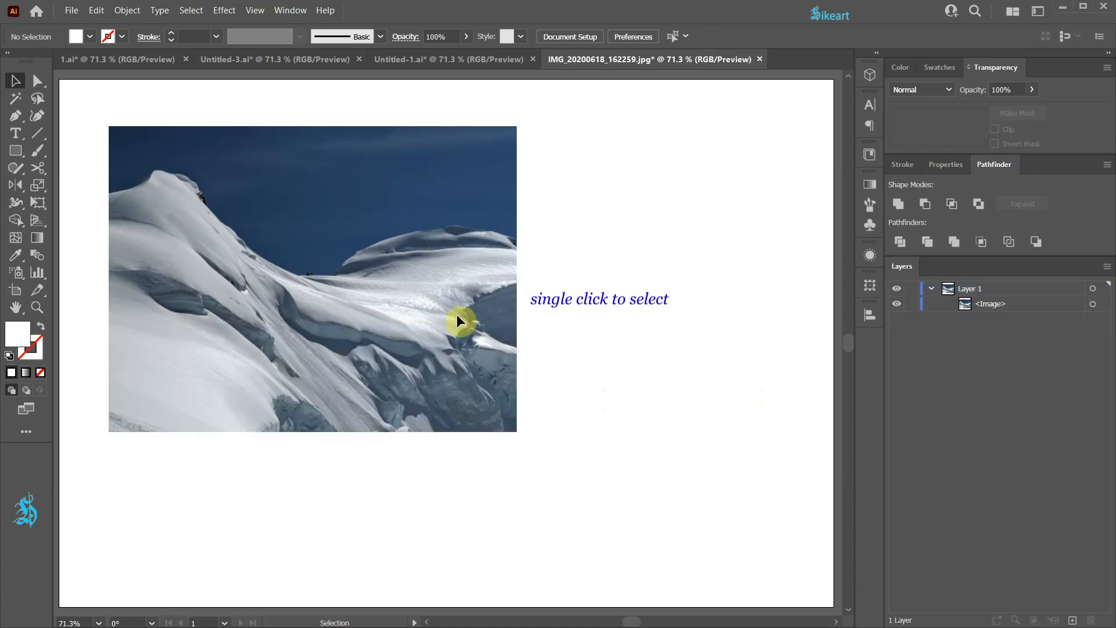
left_click(446, 317)
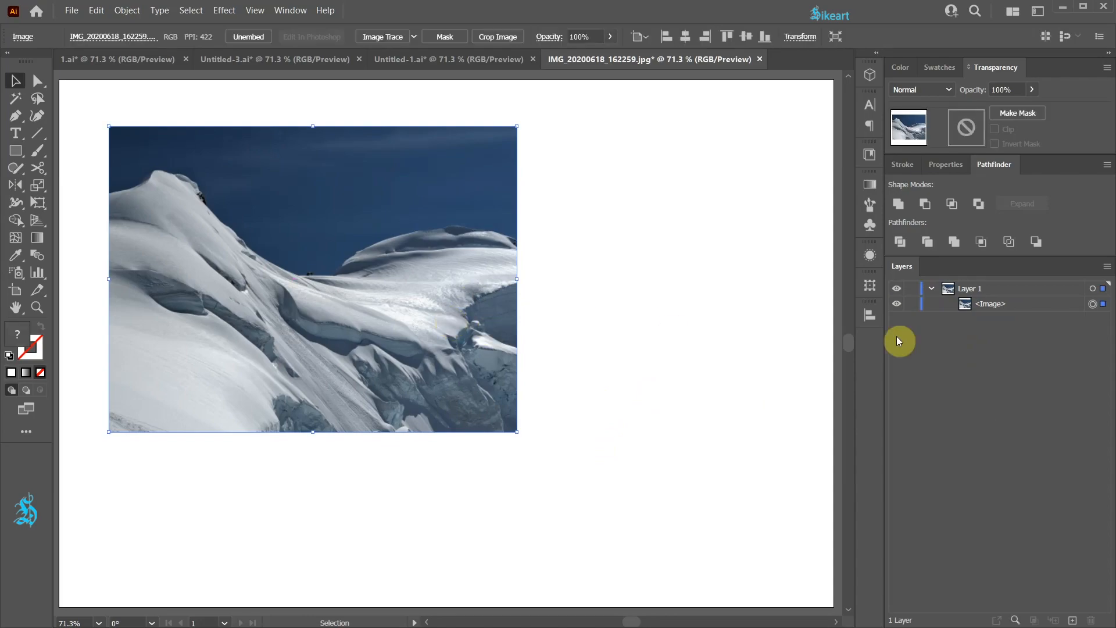
left_click(911, 303)
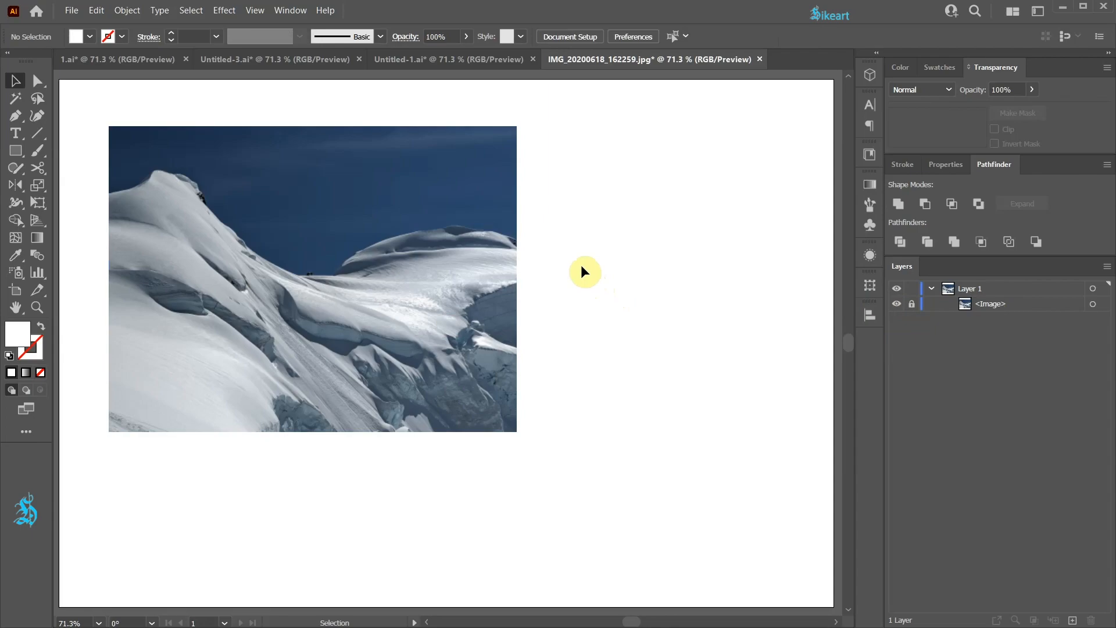
key("m")
left_click_drag(108, 126, 517, 432)
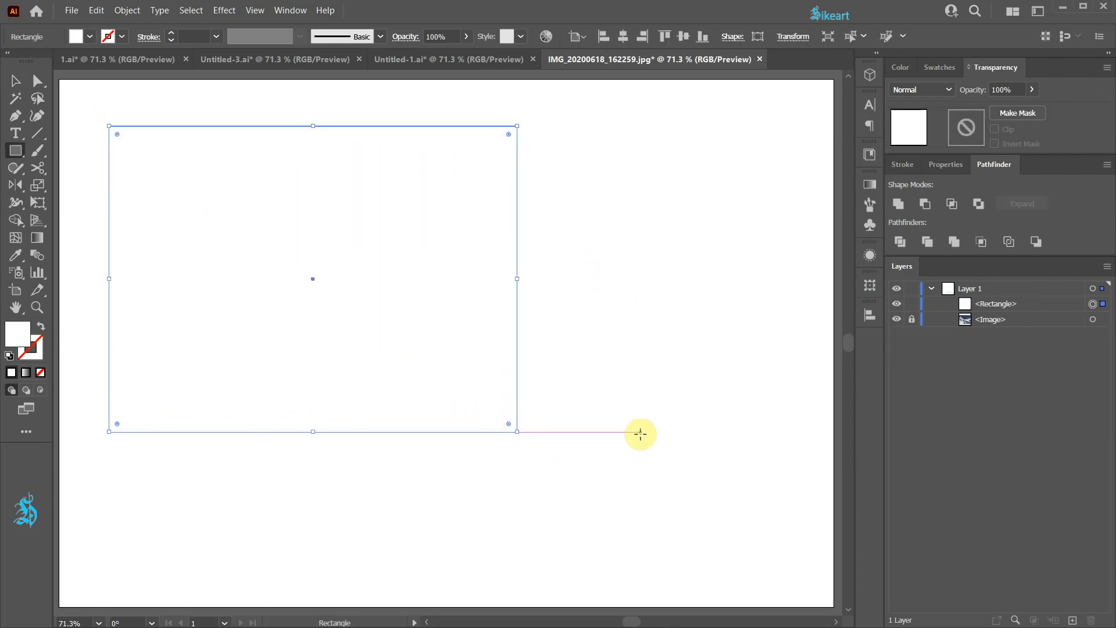
- Fill the rectangle over the photo with a linear white-to-black gradient and switch the black stop's color mode to RGB
left_click(870, 186)
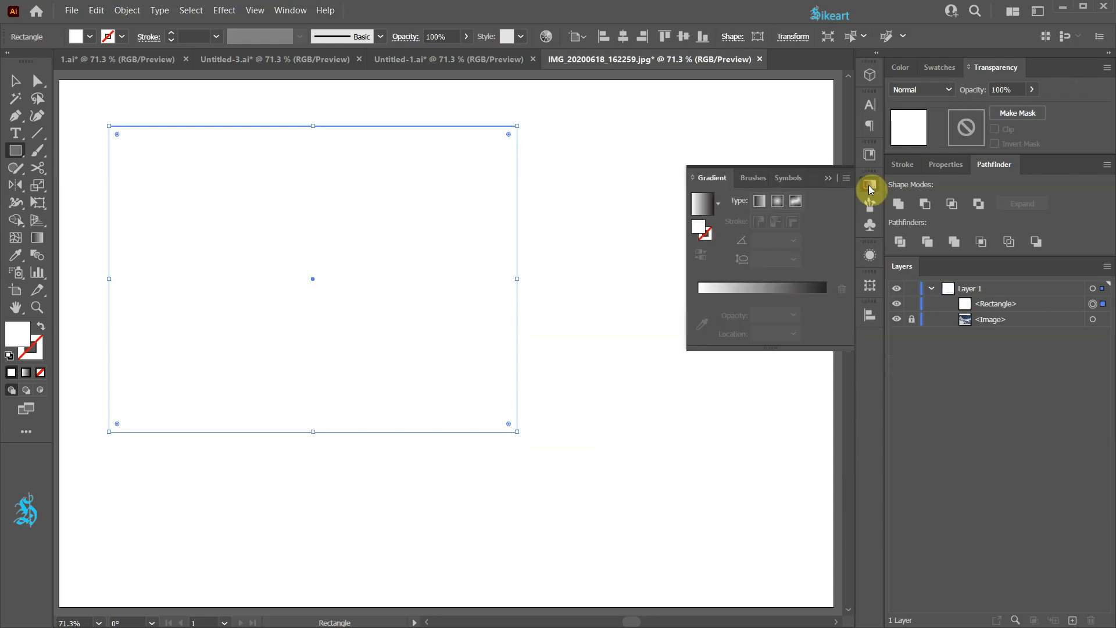
left_click(701, 208)
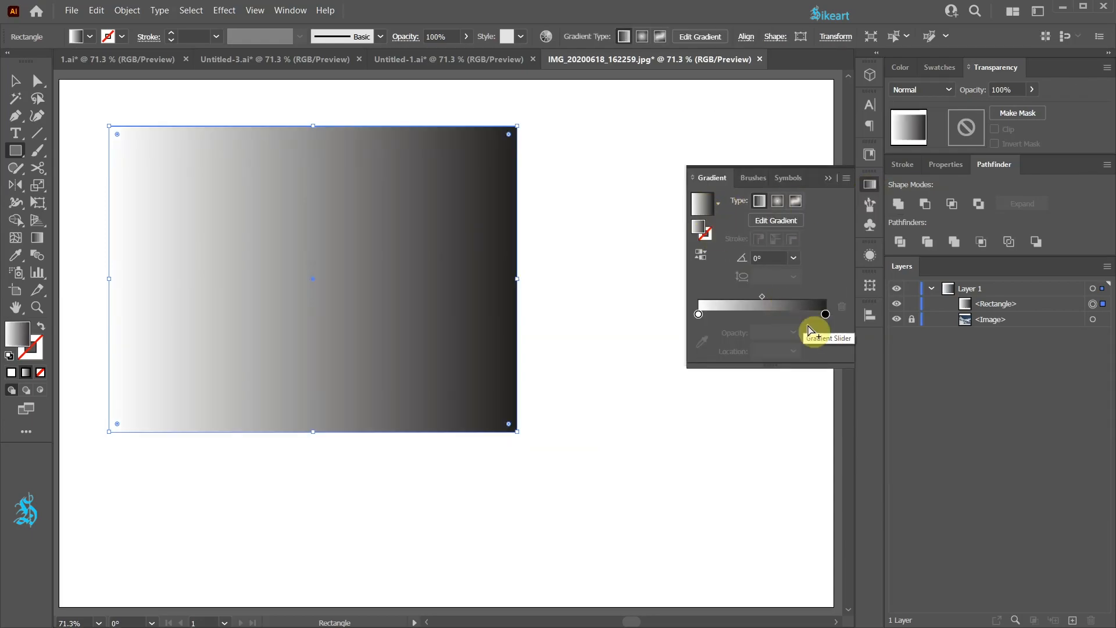
double_click(826, 314)
left_click(824, 330)
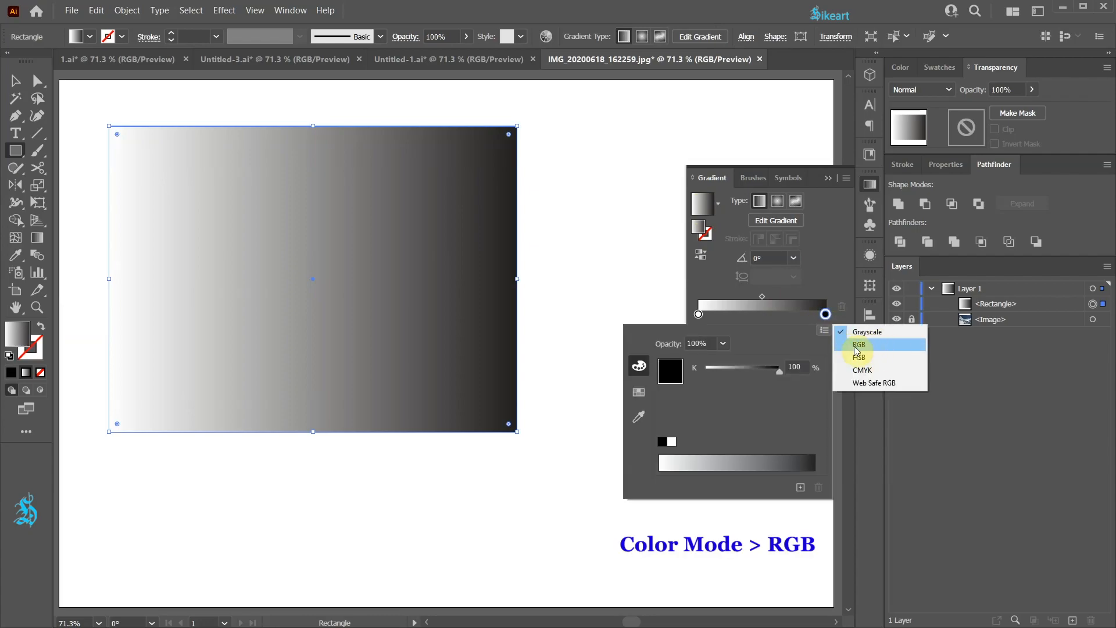
left_click(880, 347)
left_click(828, 179)
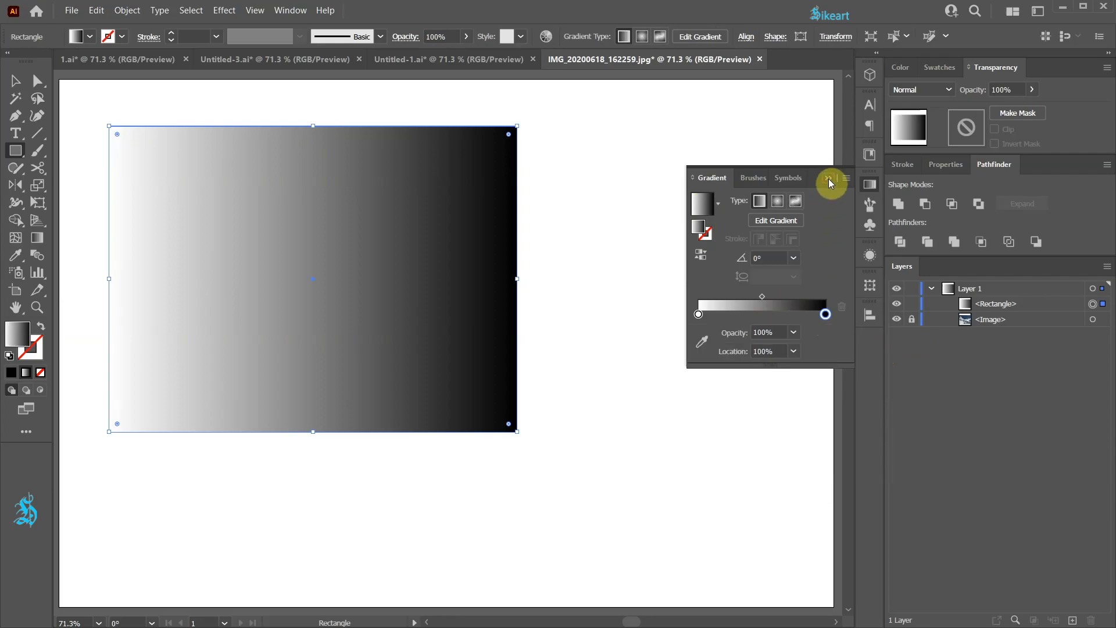
- Cut the gradient rectangle to the clipboard, and unlock and select the mountain image
key("ctrl+x")
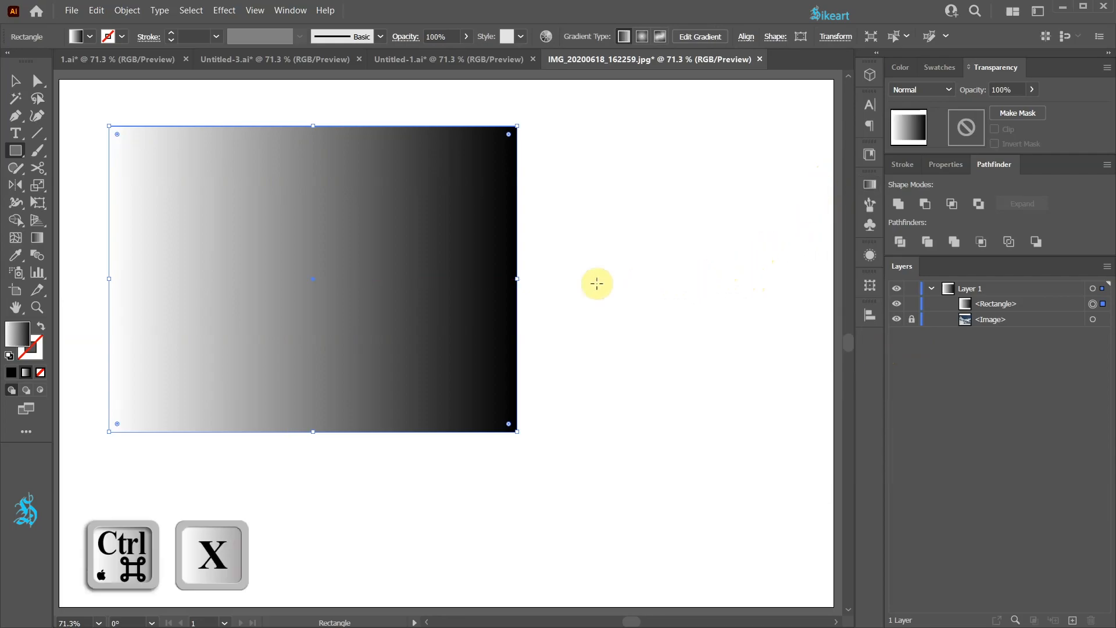
key("ctrl+x")
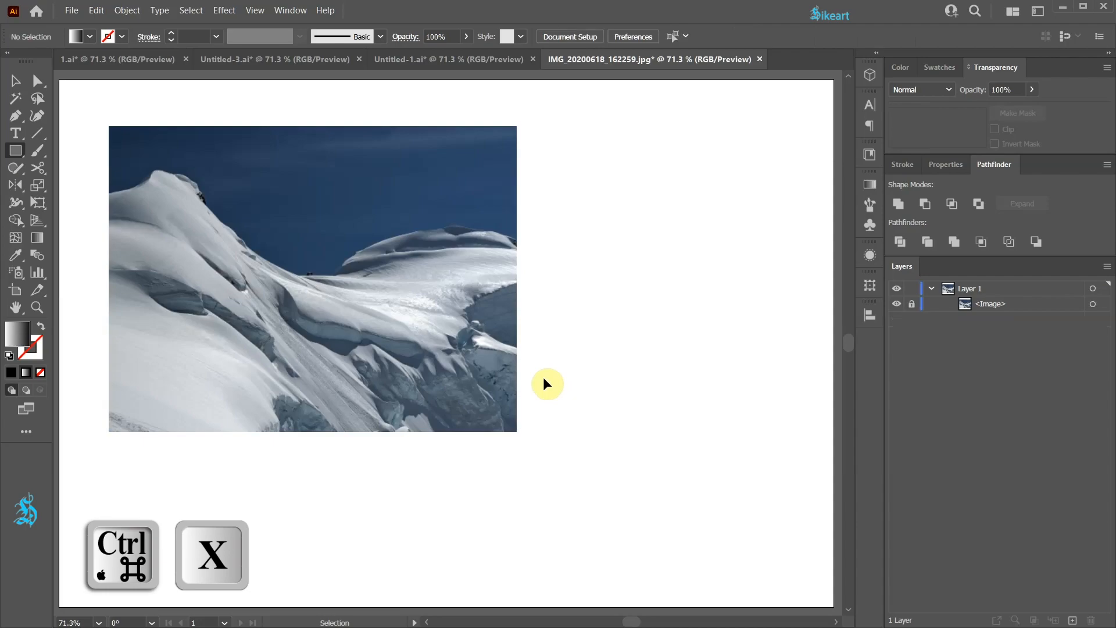
left_click(911, 305)
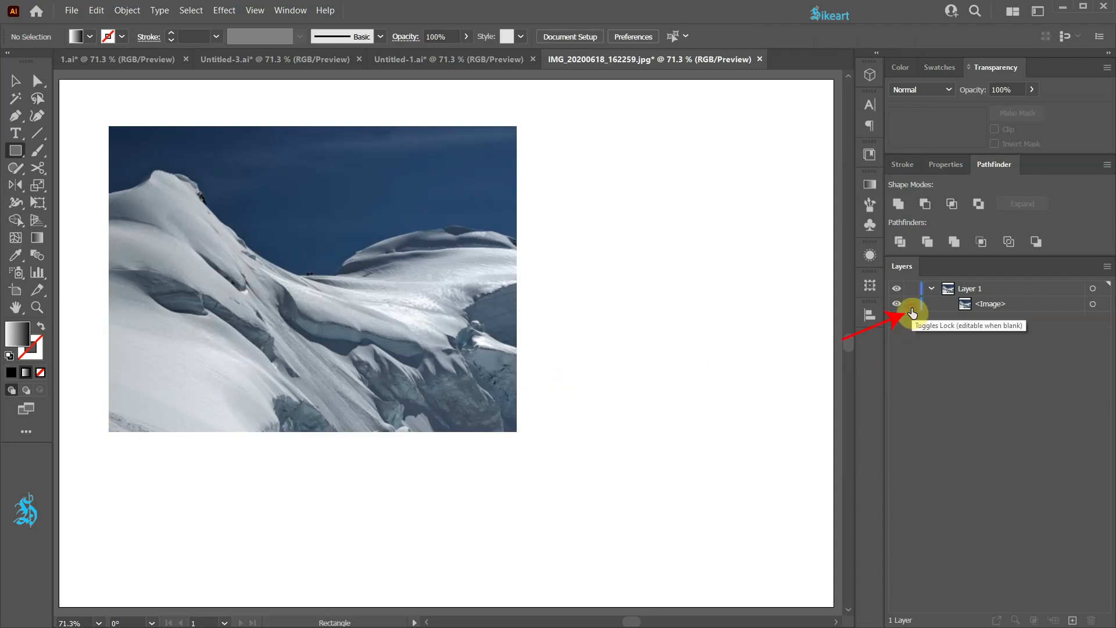
left_click(1093, 304)
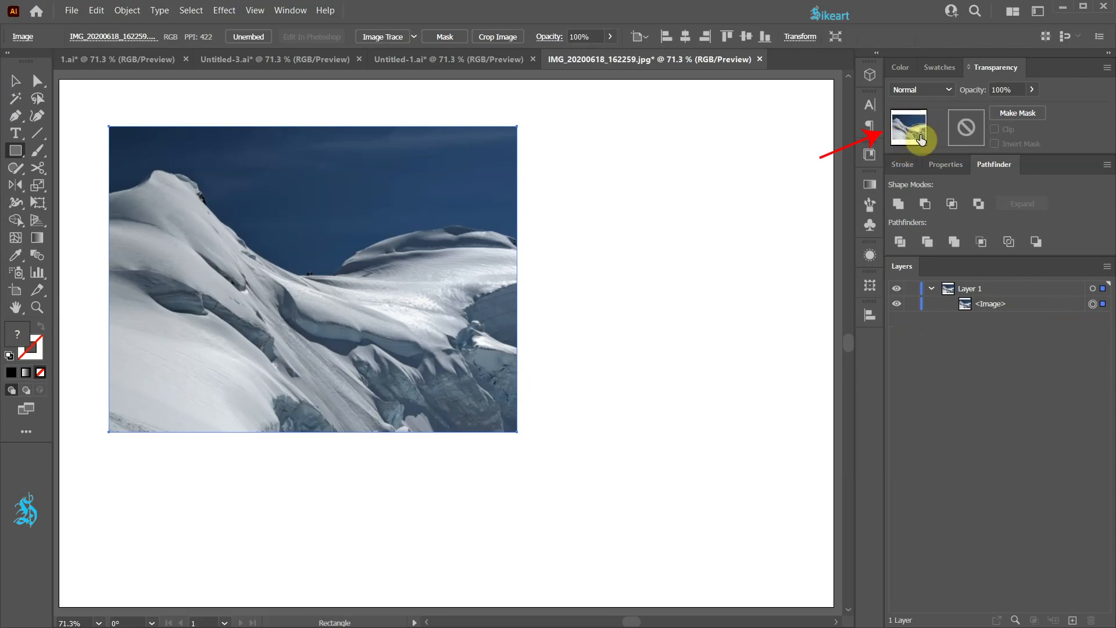
- Create an empty opacity mask on the mountain image and paste the gradient rectangle in place inside it
double_click(968, 129)
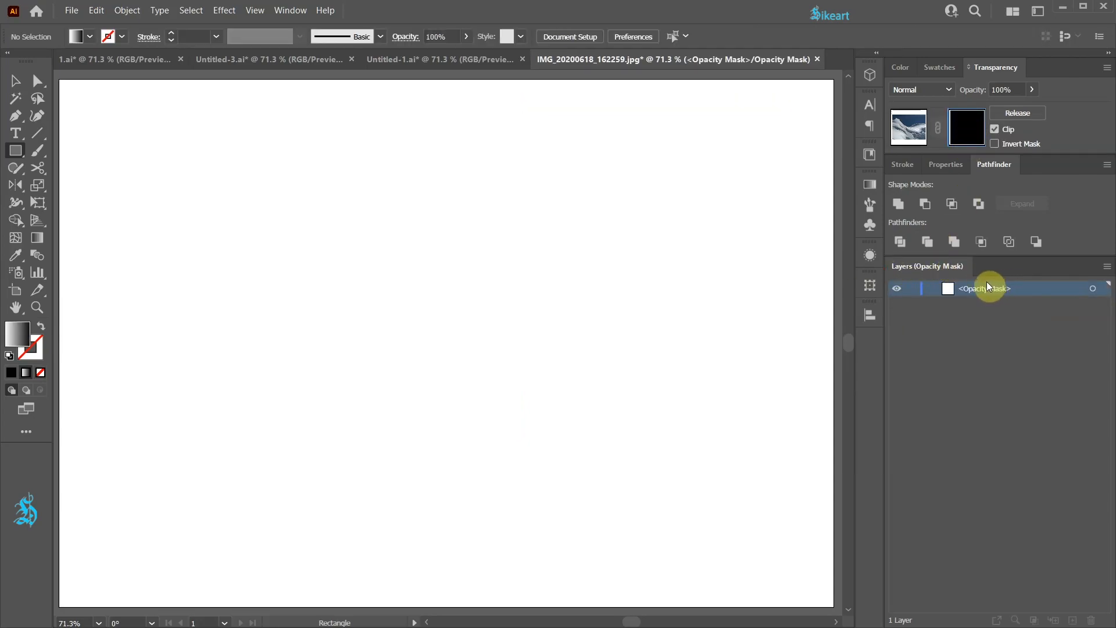
key("ctrl+shift+v")
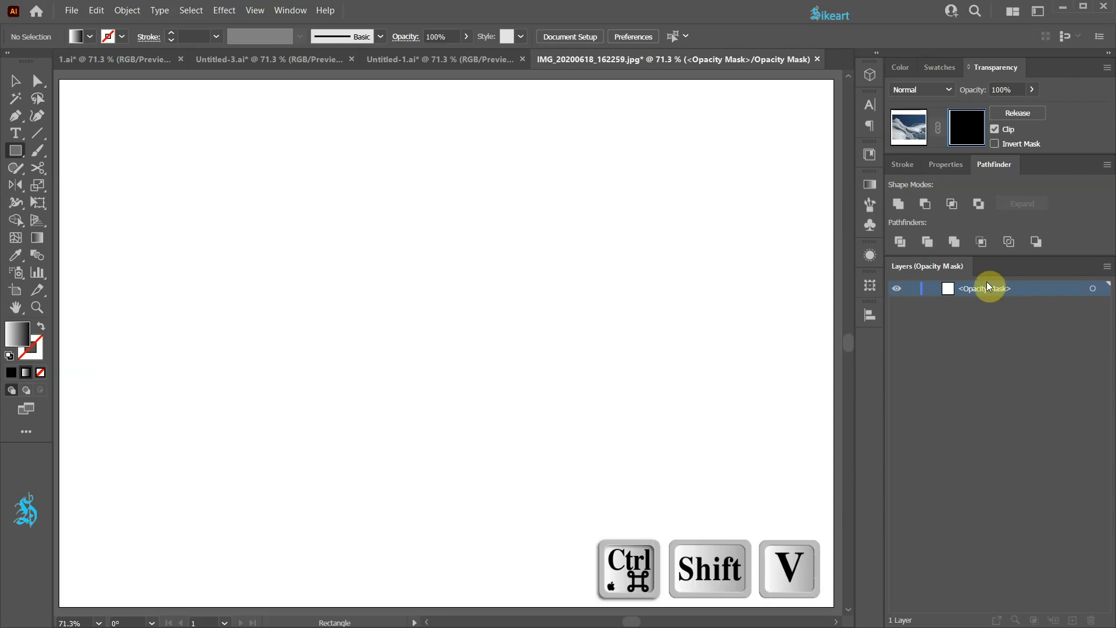
key("ctrl+shift+v")
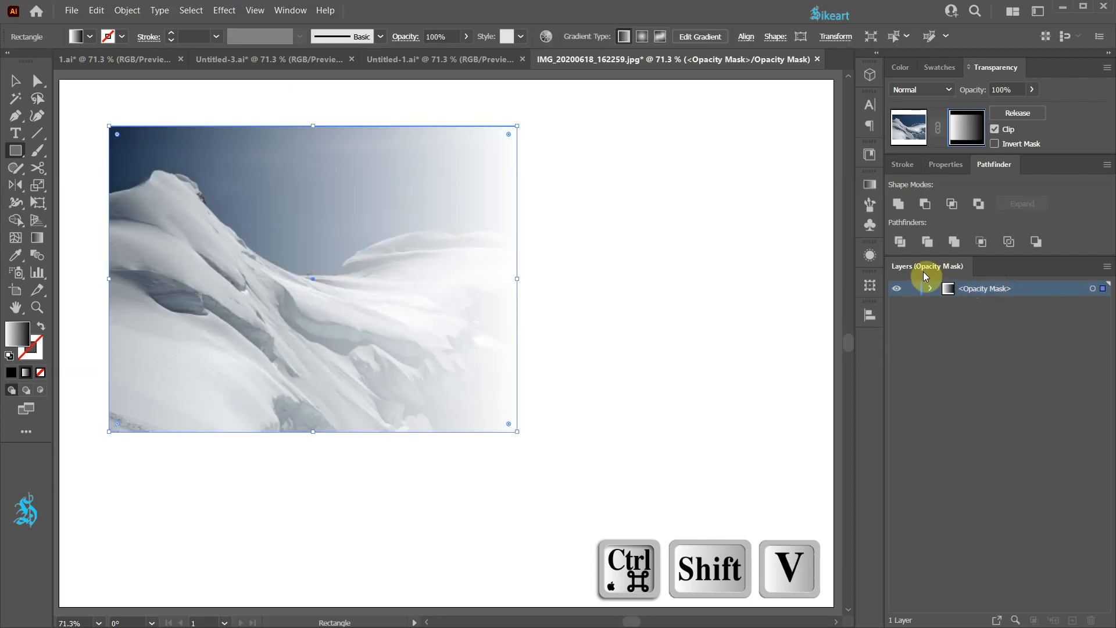
- Redraw the mask's gradient vertically so the photo fades out only near its lower edge, and stop editing the mask
key("g")
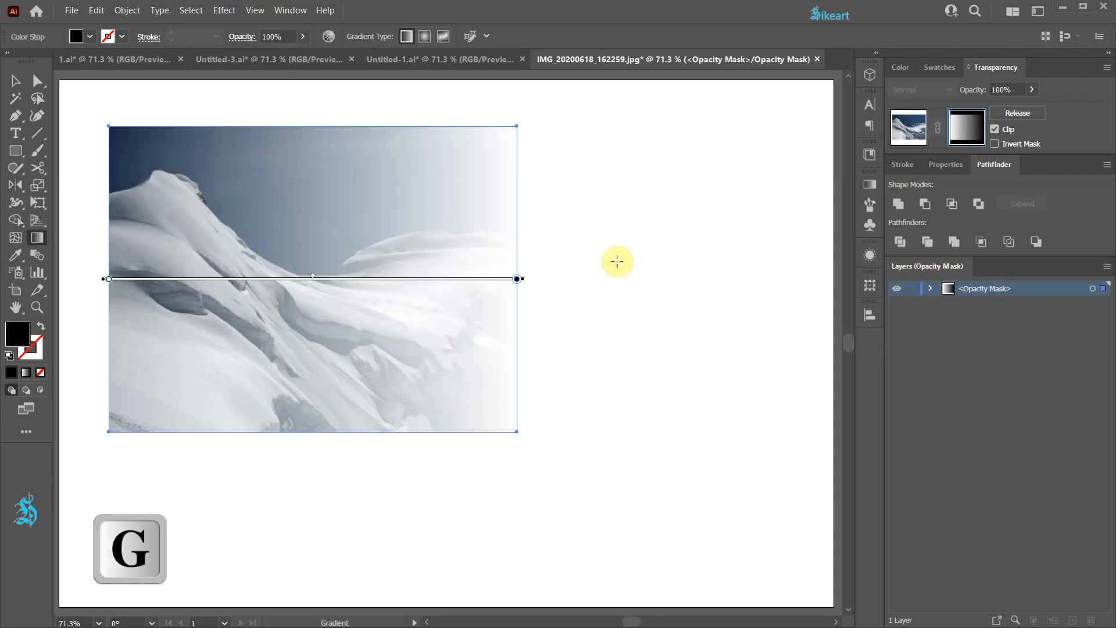
left_click_drag(310, 123, 308, 429)
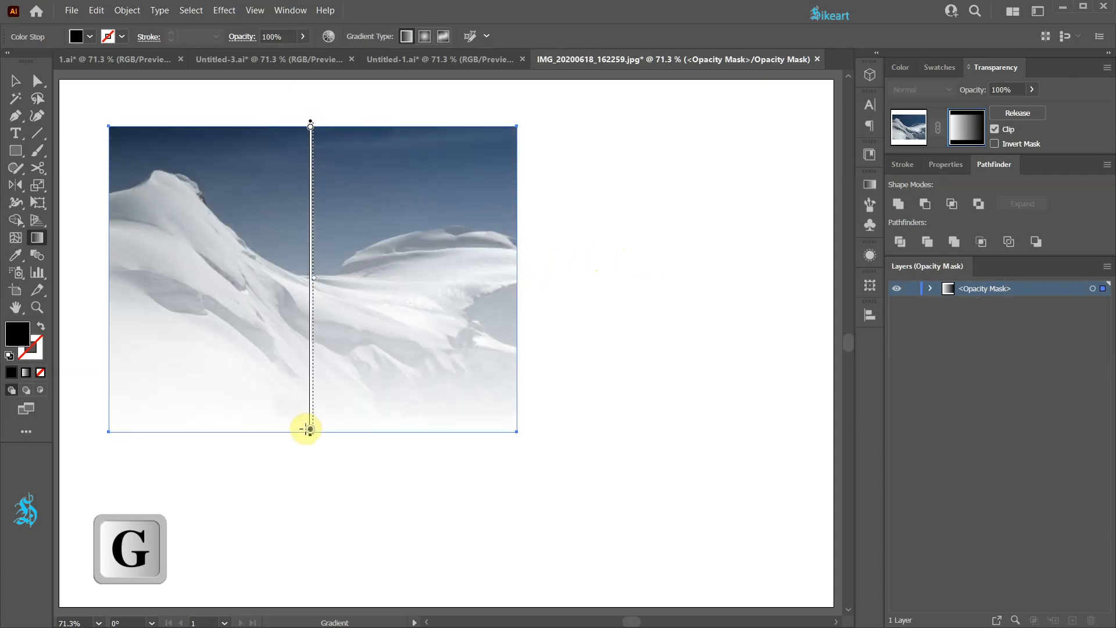
left_click(505, 501)
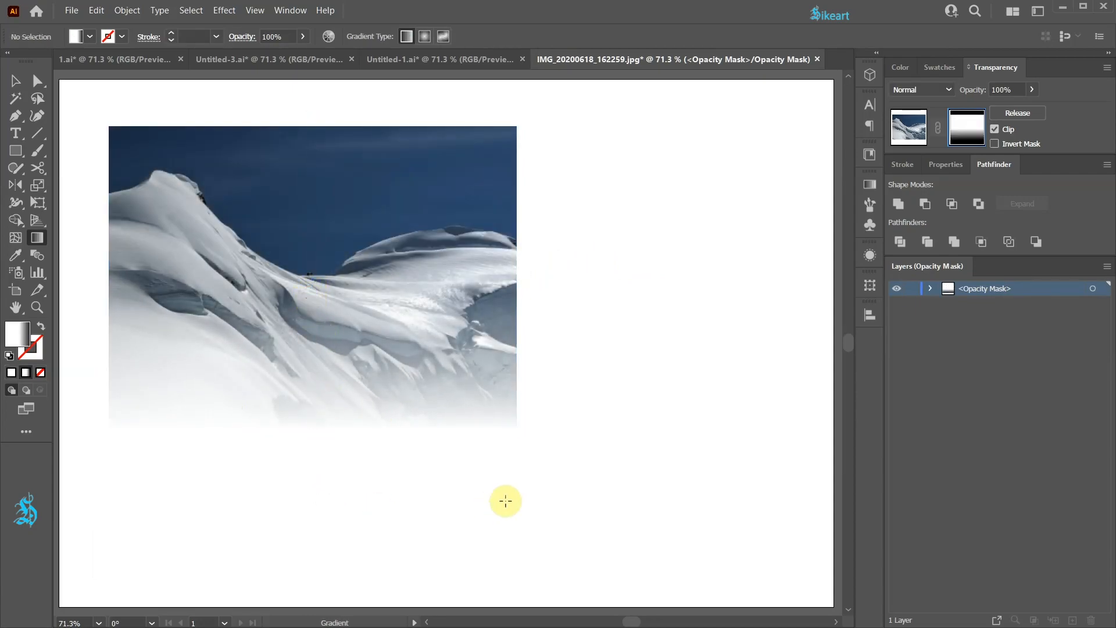
key("v")
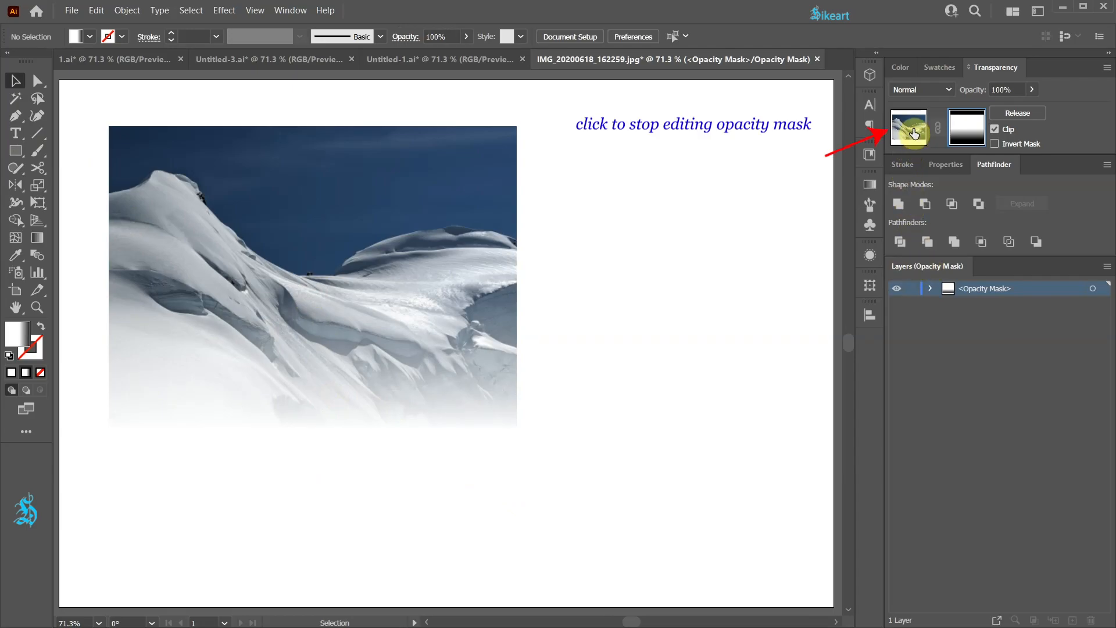
left_click(911, 130)
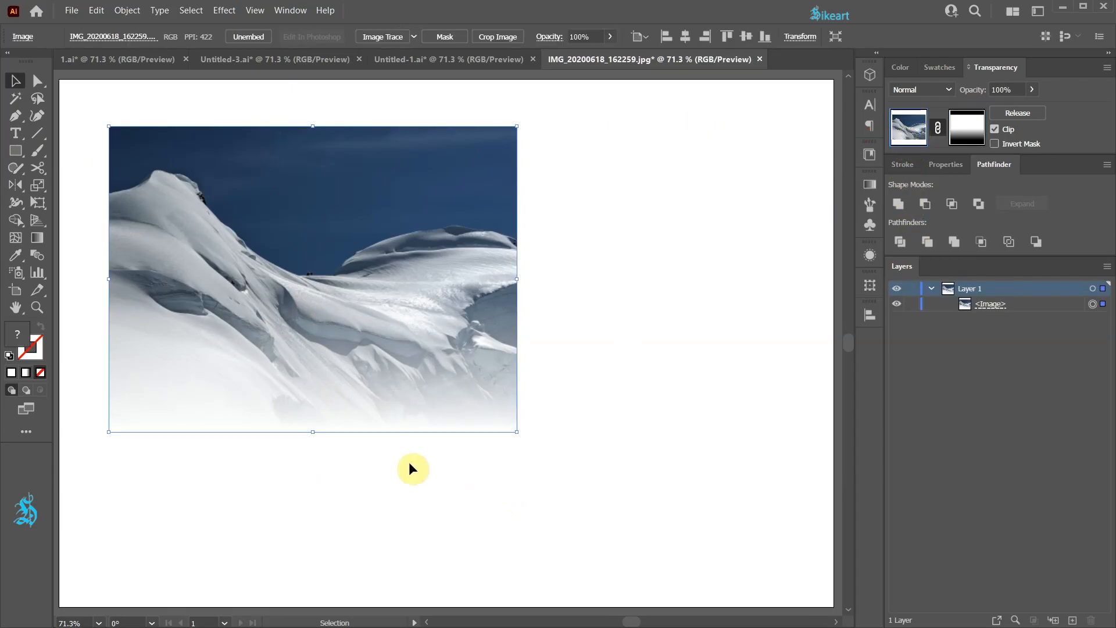
- Add the text INTO THE WILD below the photo, widen its tracking to span the photo's width, and deselect it
key("t")
left_click(109, 469)
type("INTO THE WILD")
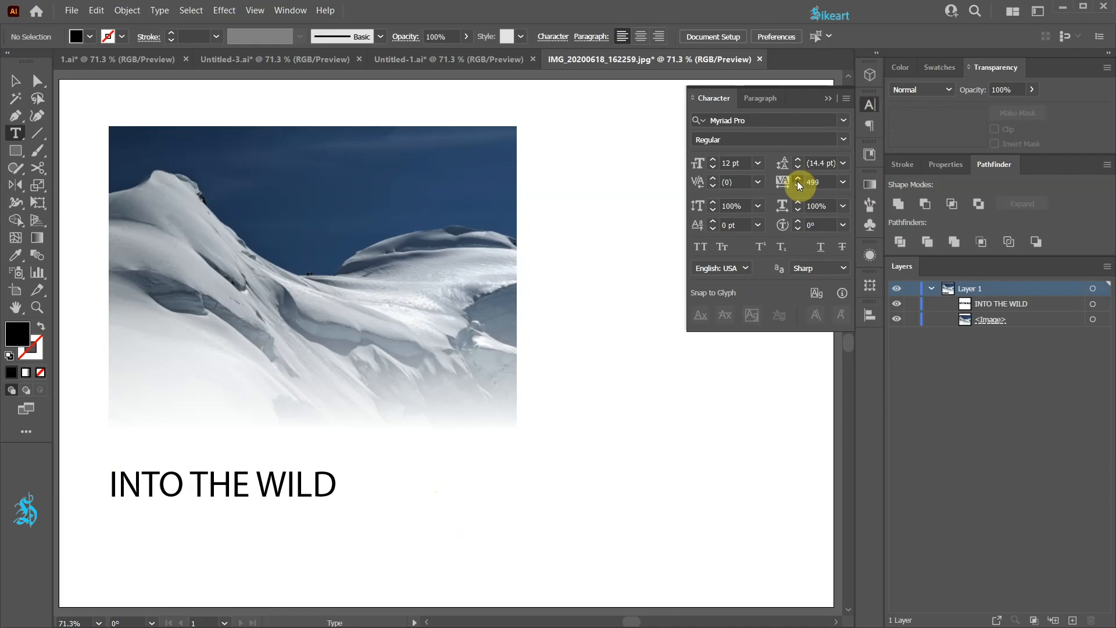
left_click(797, 181)
left_click(798, 179)
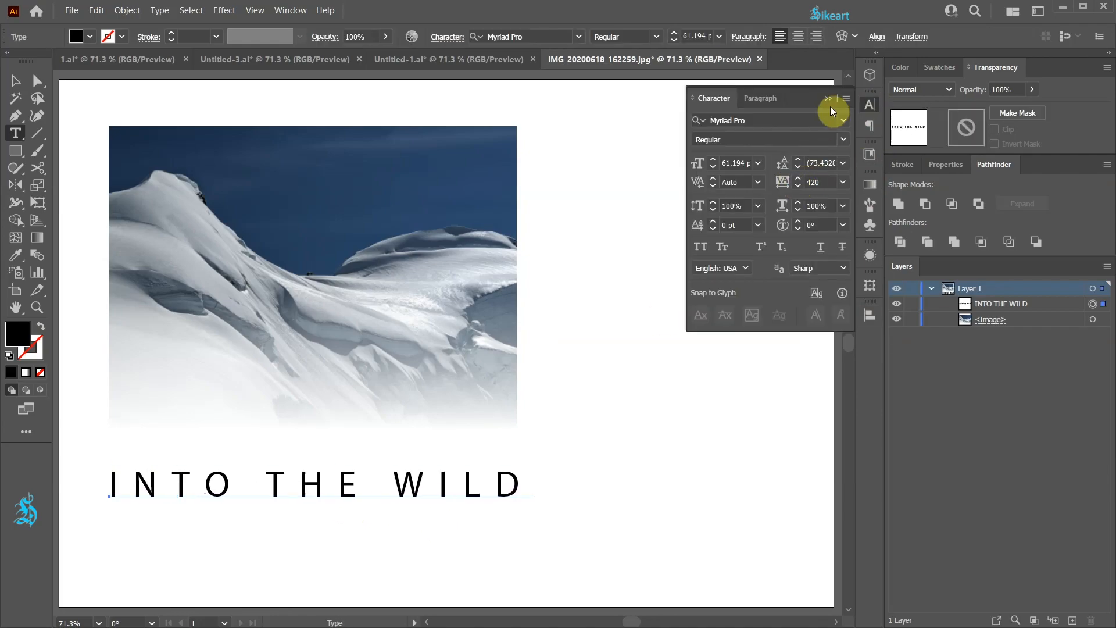
left_click(828, 98)
key("v")
left_click(562, 501)
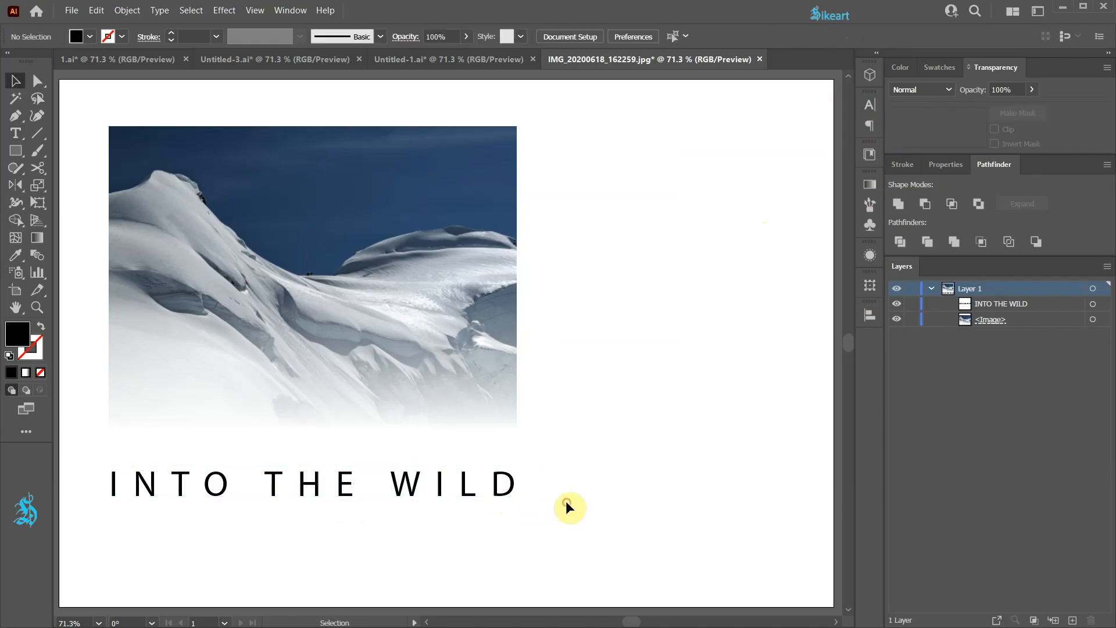